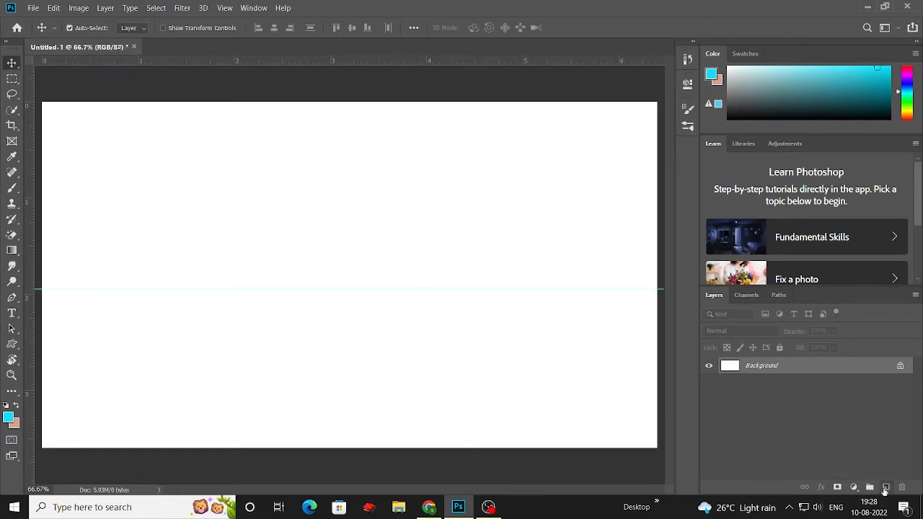
Add a new layer and fill it from top to bottom with a gradient from orange ff6e02 to yellow ffff00
{"action": "left_click", "coordinate": [886, 489]}
{"action": "left_click_drag", "start_coordinate": [397, 289], "coordinate": [383, 290]}
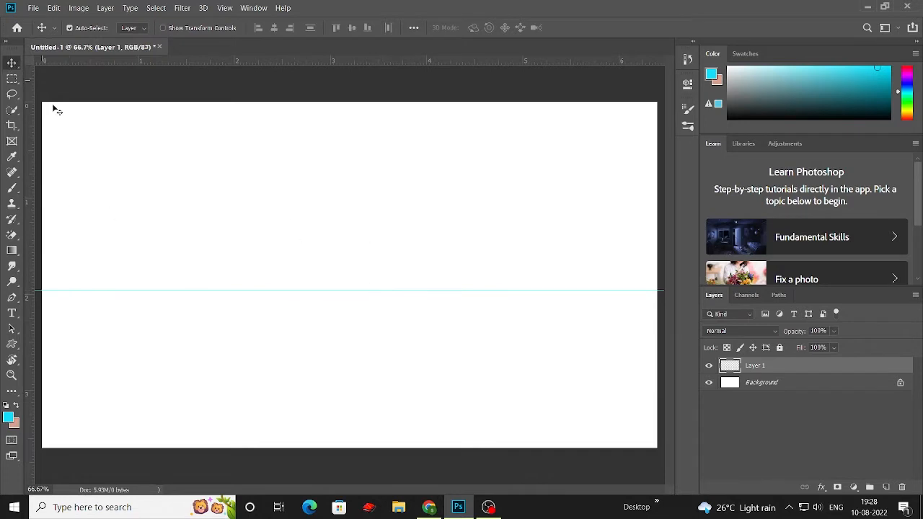
{"action": "left_click", "coordinate": [12, 251]}
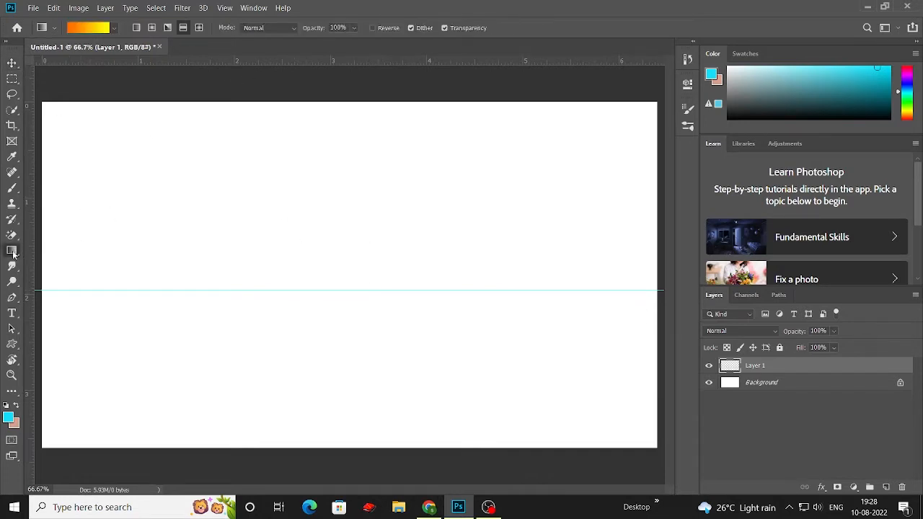
{"action": "left_click", "coordinate": [87, 28]}
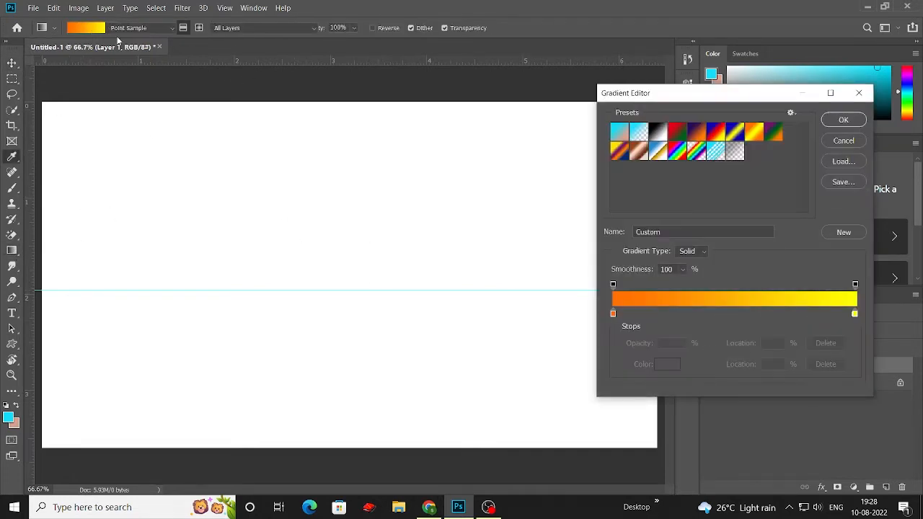
{"action": "left_click", "coordinate": [613, 314]}
{"action": "left_click", "coordinate": [668, 364]}
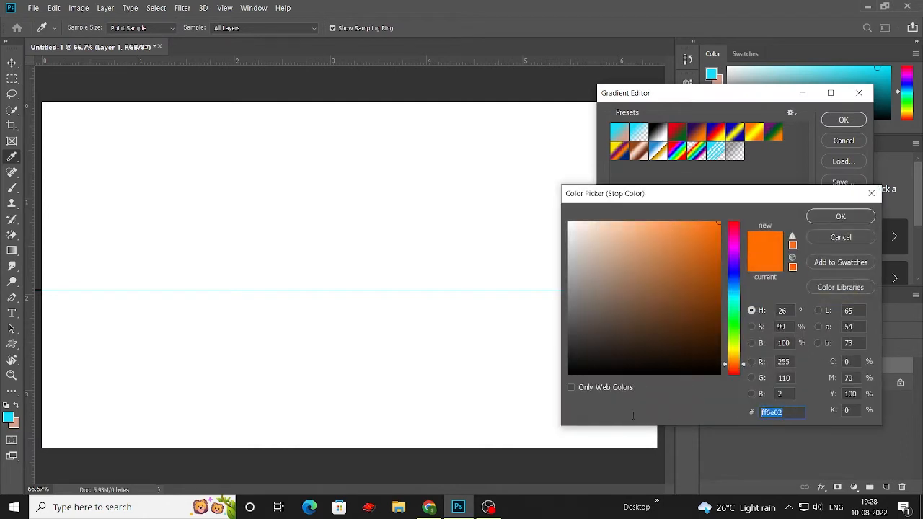
{"action": "left_click", "coordinate": [842, 217]}
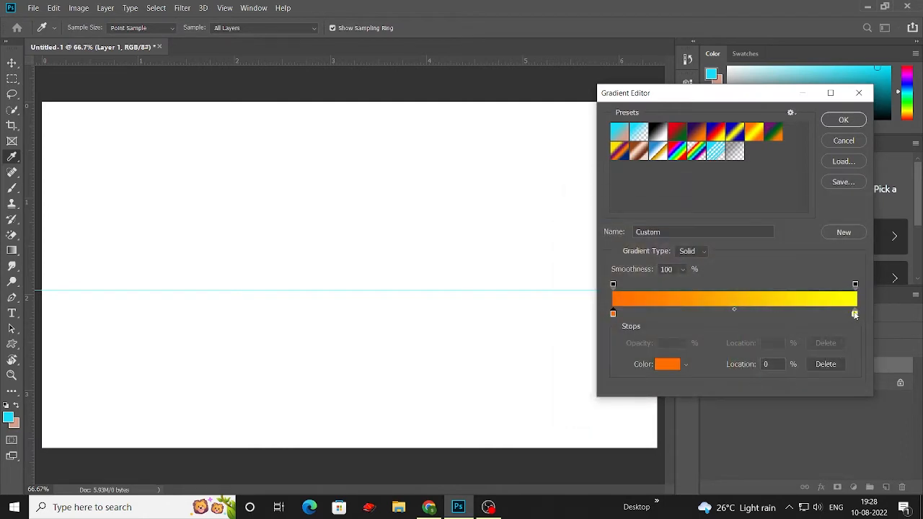
{"action": "left_click", "coordinate": [855, 314]}
{"action": "left_click", "coordinate": [669, 365]}
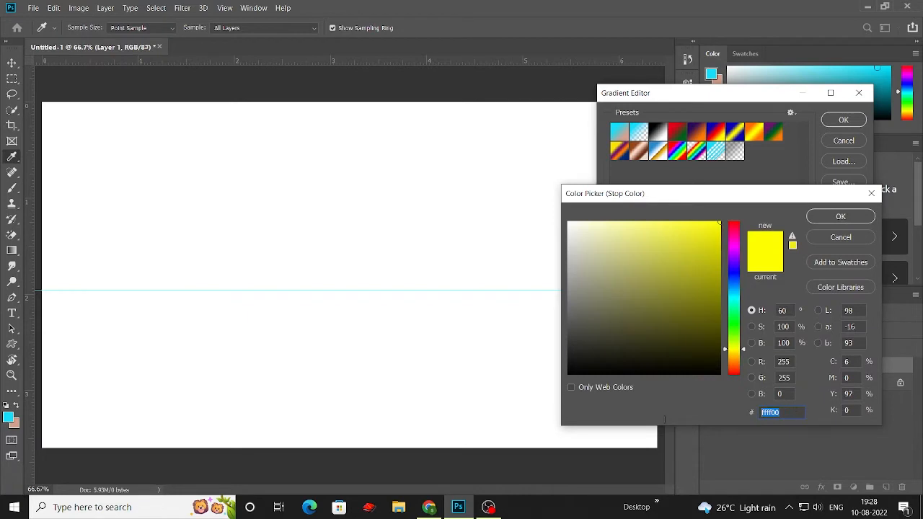
{"action": "left_click", "coordinate": [842, 218]}
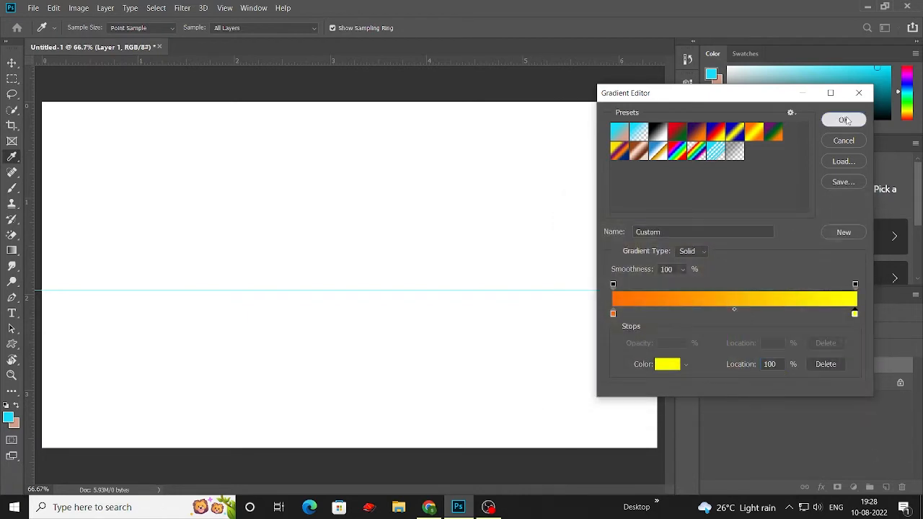
{"action": "left_click", "coordinate": [845, 120]}
{"action": "left_click_drag", "start_coordinate": [339, 102], "coordinate": [336, 445]}
{"action": "left_click", "coordinate": [12, 63]}
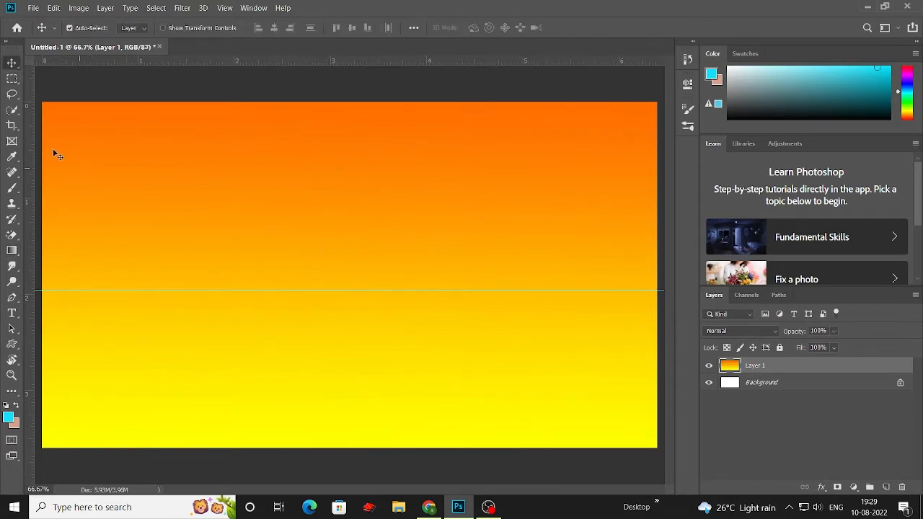
Scale the gradient layer vertically to 54.44% height so its lower edge meets the horizontal guide
{"action": "left_click", "coordinate": [54, 8]}
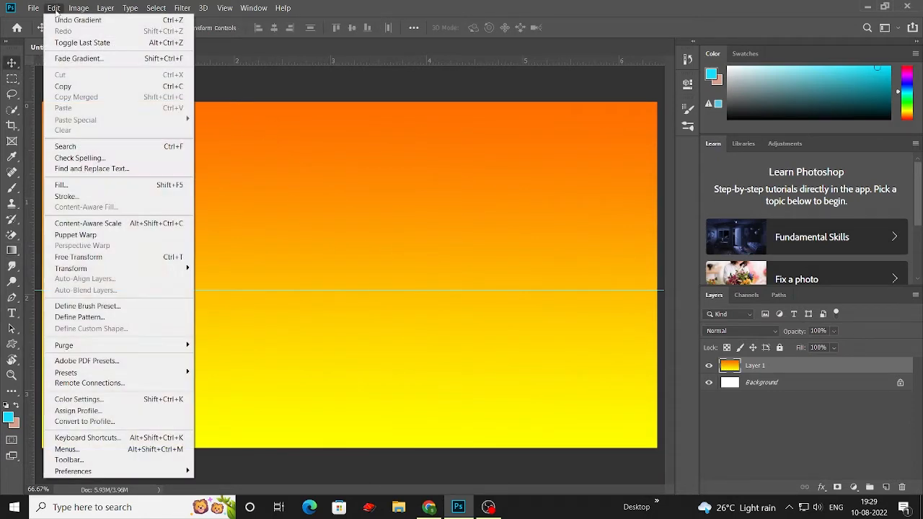
{"action": "mouse_move", "coordinate": [99, 269]}
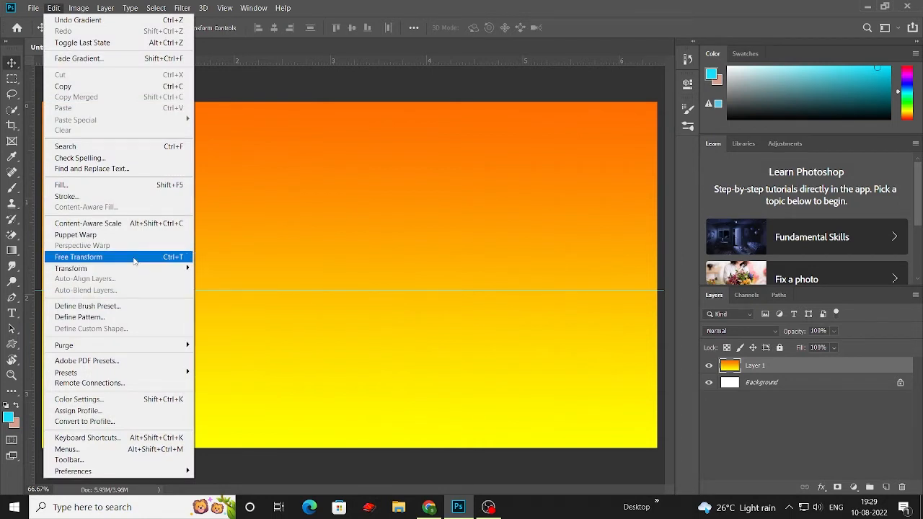
{"action": "left_click", "coordinate": [137, 257]}
{"action": "left_click_drag", "start_coordinate": [350, 446], "coordinate": [371, 295]}
{"action": "key", "text": "ctrl+z"}
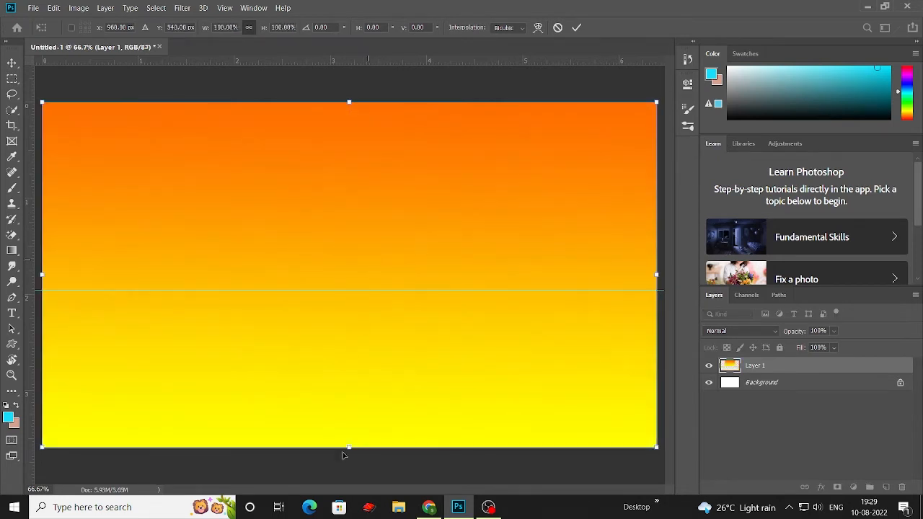
{"action": "left_click_drag", "start_coordinate": [349, 449], "coordinate": [368, 292]}
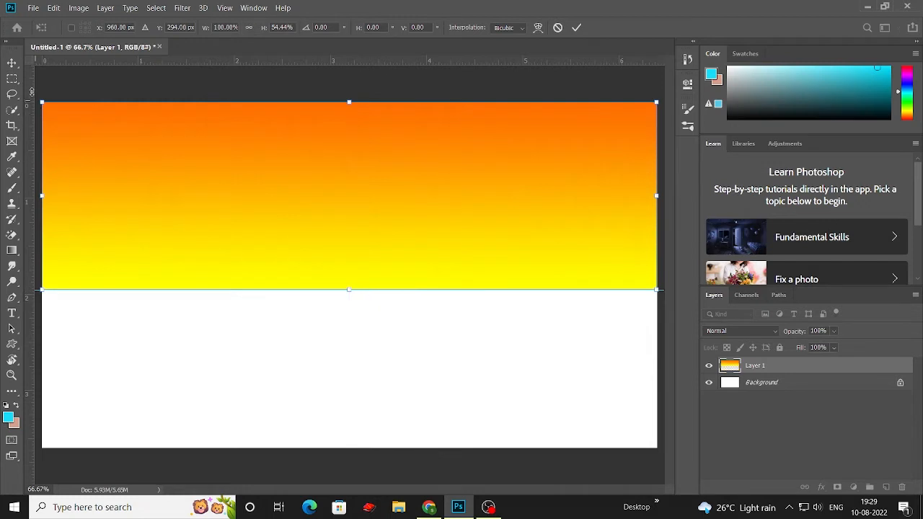
{"action": "key", "text": "Return"}
Duplicate the gradient layer and flip the copy both horizontally and vertically
{"action": "left_click", "coordinate": [800, 377]}
{"action": "left_click_drag", "start_coordinate": [839, 372], "coordinate": [886, 487]}
{"action": "left_click", "coordinate": [55, 8]}
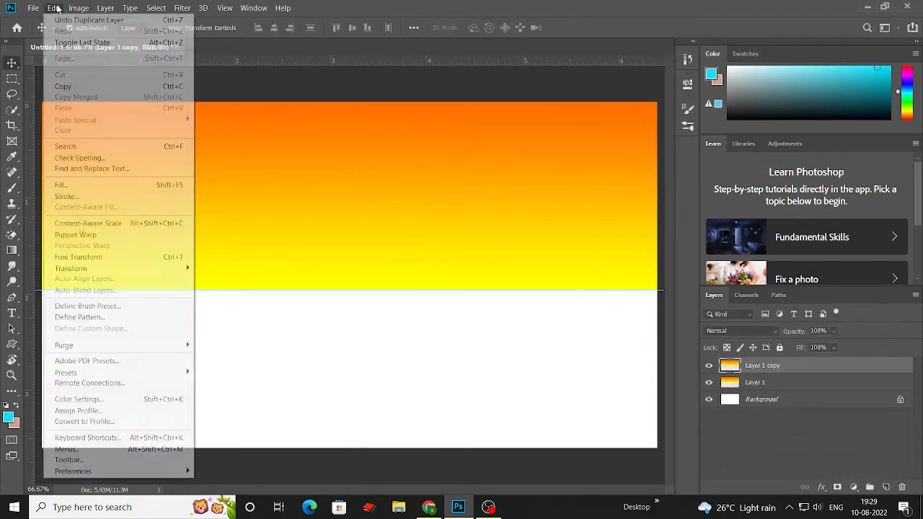
{"action": "mouse_move", "coordinate": [100, 268]}
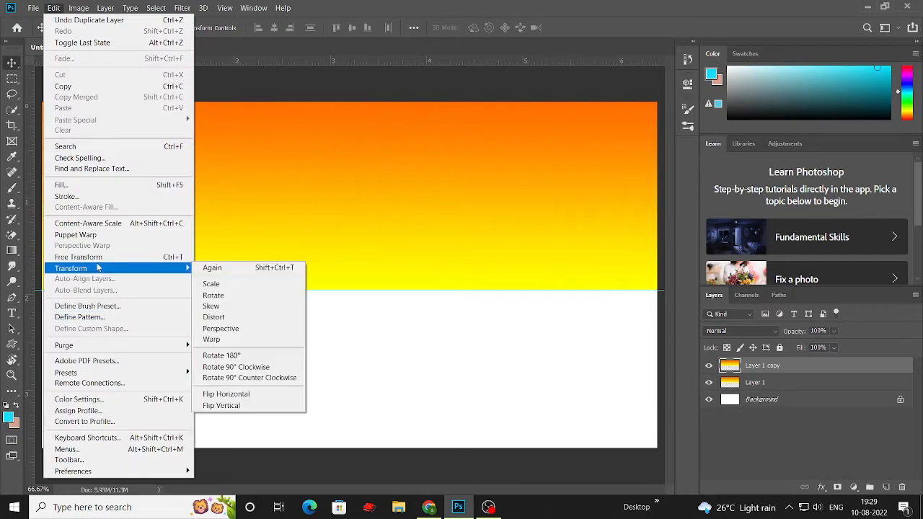
{"action": "left_click", "coordinate": [252, 397]}
{"action": "left_click", "coordinate": [54, 8]}
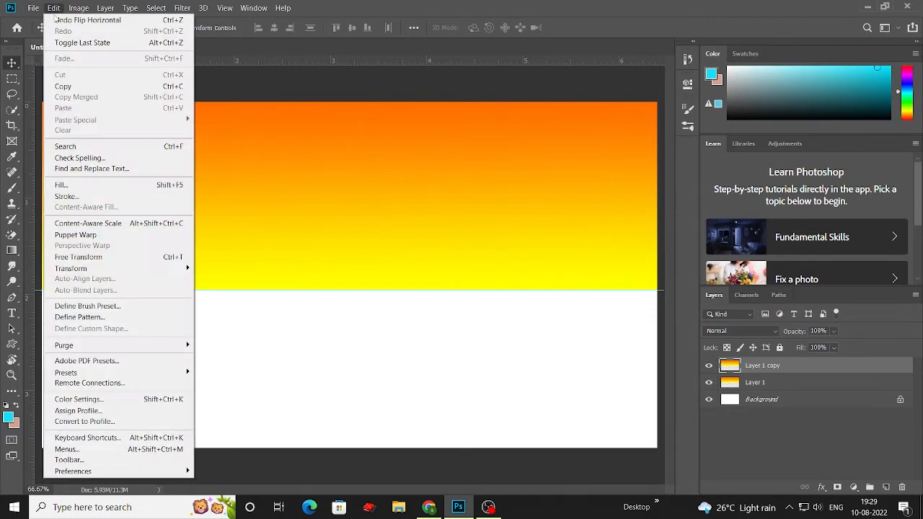
{"action": "mouse_move", "coordinate": [100, 269]}
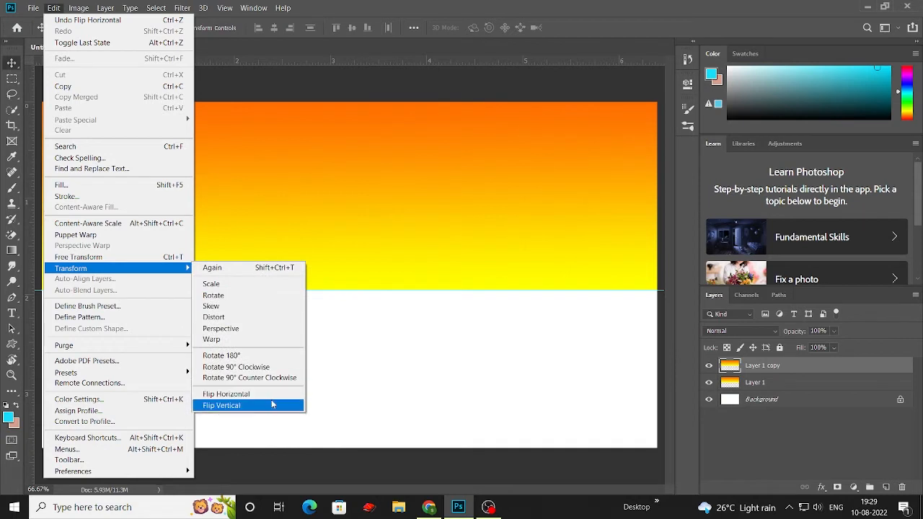
{"action": "left_click", "coordinate": [231, 405]}
Nudge the flipped gradient copy straight down until it covers the lower part of the canvas, and deselect it
{"action": "key", "text": "shift+Down"}
{"action": "key", "text": "shift+Down"}
{"action": "key", "text": "shift+Down"}
{"action": "key", "text": "shift+Down"}
{"action": "key", "text": "shift+Down"}
{"action": "key", "text": "shift+Down"}
{"action": "key", "text": "shift+Down"}
{"action": "key", "text": "shift+Down"}
{"action": "key", "text": "shift+Down"}
{"action": "key", "text": "shift+Down"}
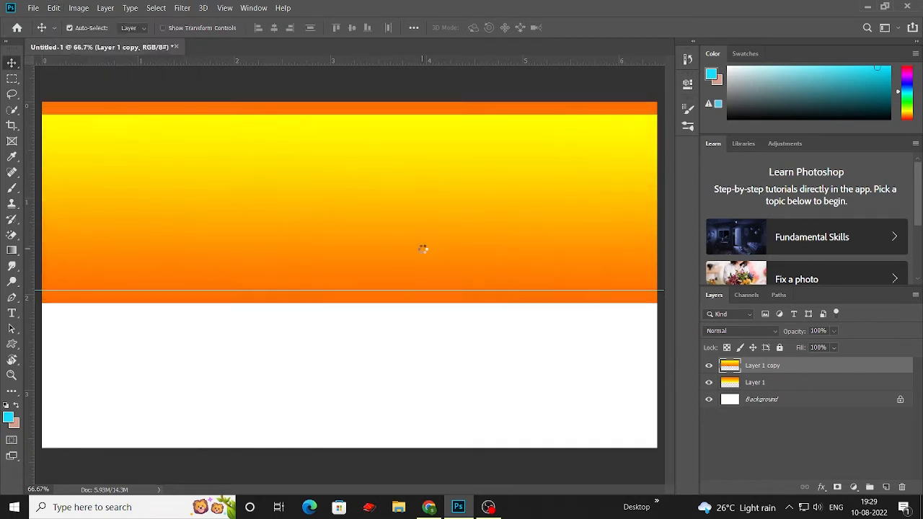
{"action": "key", "text": "shift+Down"}
{"action": "key", "text": "shift+Down"}
{"action": "key", "text": "shift+Down"}
{"action": "key", "text": "shift+Down"}
{"action": "key", "text": "shift+Down"}
{"action": "key", "text": "shift+Down"}
{"action": "key", "text": "shift+Down"}
{"action": "key", "text": "shift+Down"}
{"action": "key", "text": "shift+Down"}
{"action": "key", "text": "shift+Down"}
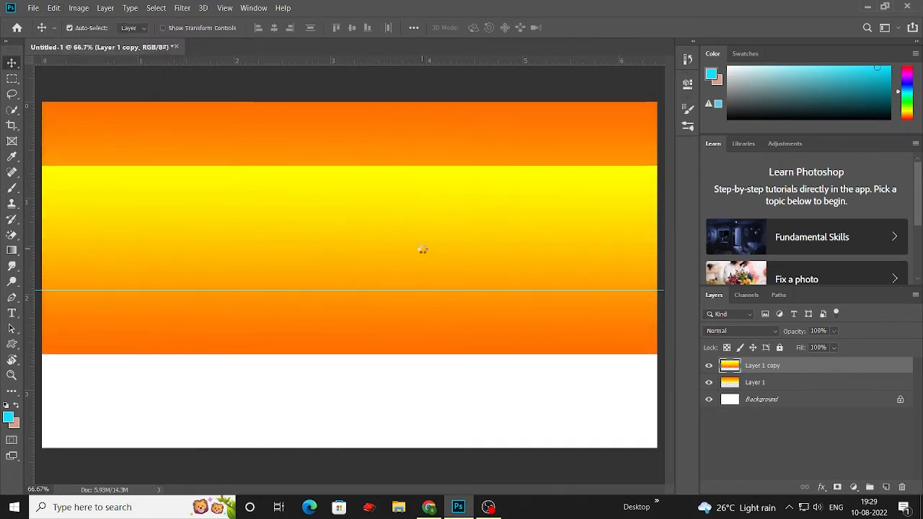
{"action": "key", "text": "shift+Down"}
{"action": "key", "text": "shift+Down"}
{"action": "key", "text": "shift+Down"}
{"action": "key", "text": "shift+Down"}
{"action": "key", "text": "shift+Down"}
{"action": "key", "text": "shift+Down"}
{"action": "key", "text": "shift+Down"}
{"action": "key", "text": "shift+Down"}
{"action": "key", "text": "shift+Down"}
{"action": "key", "text": "shift+Down"}
{"action": "key", "text": "shift+Down"}
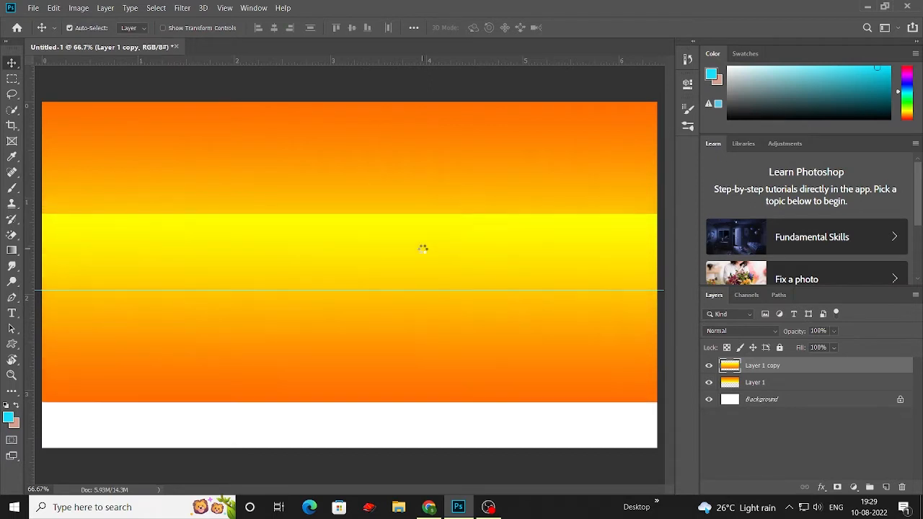
{"action": "key", "text": "shift+Down"}
{"action": "key", "text": "shift+Down"}
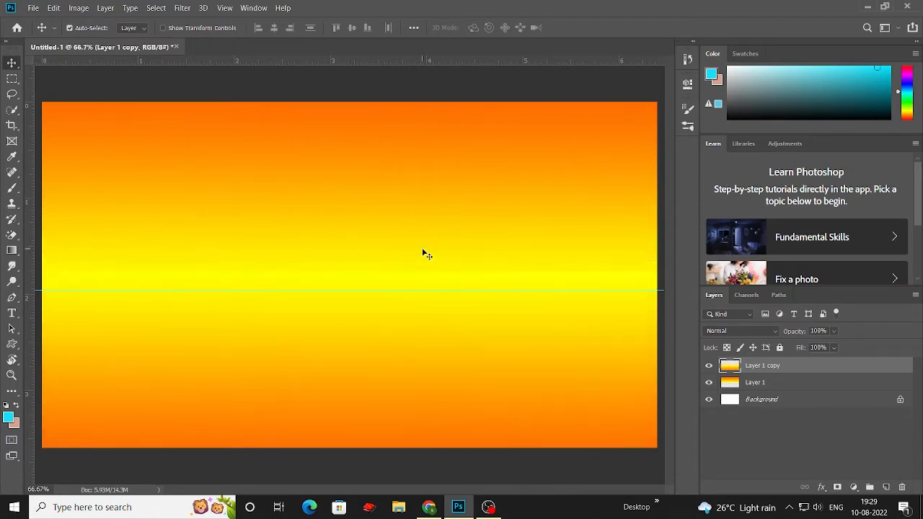
{"action": "left_click", "coordinate": [210, 89]}
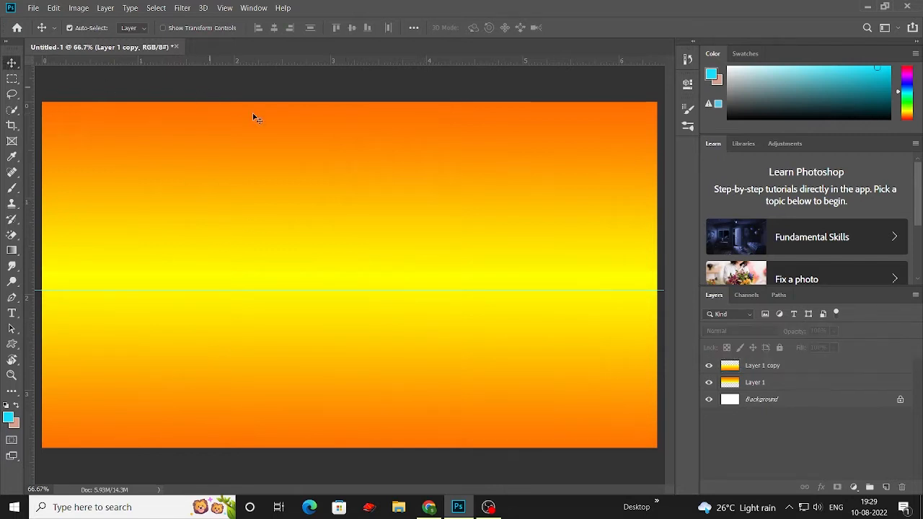
Add a new layer above Layer 1 and set the Brush tool's foreground color to dark brown 403327
{"action": "left_click", "coordinate": [825, 384]}
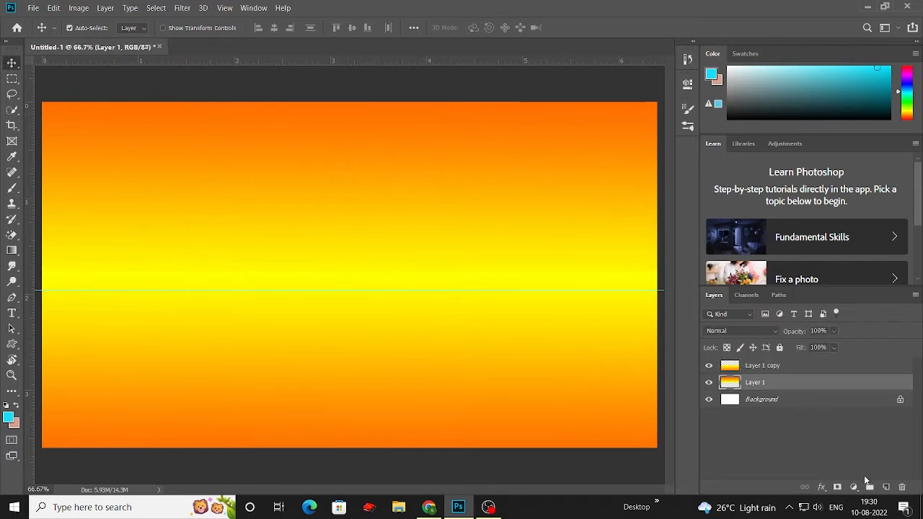
{"action": "left_click", "coordinate": [887, 488]}
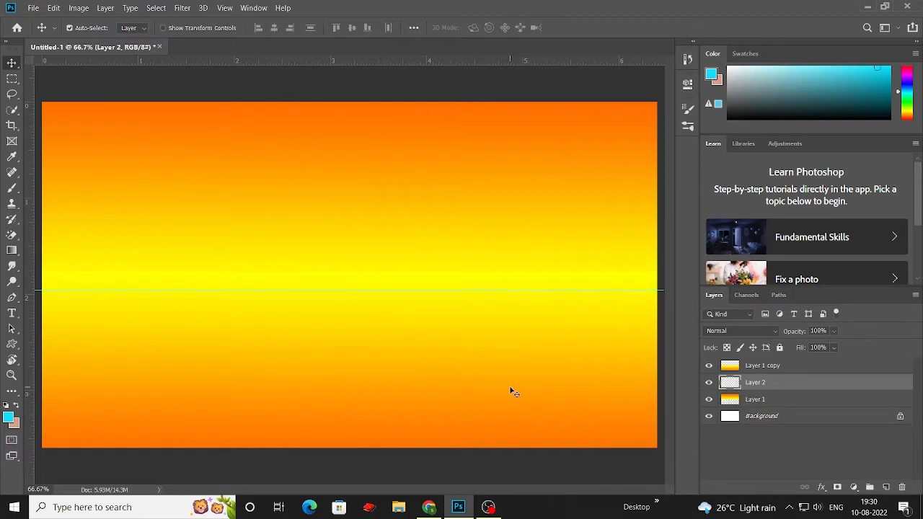
{"action": "left_click", "coordinate": [11, 189]}
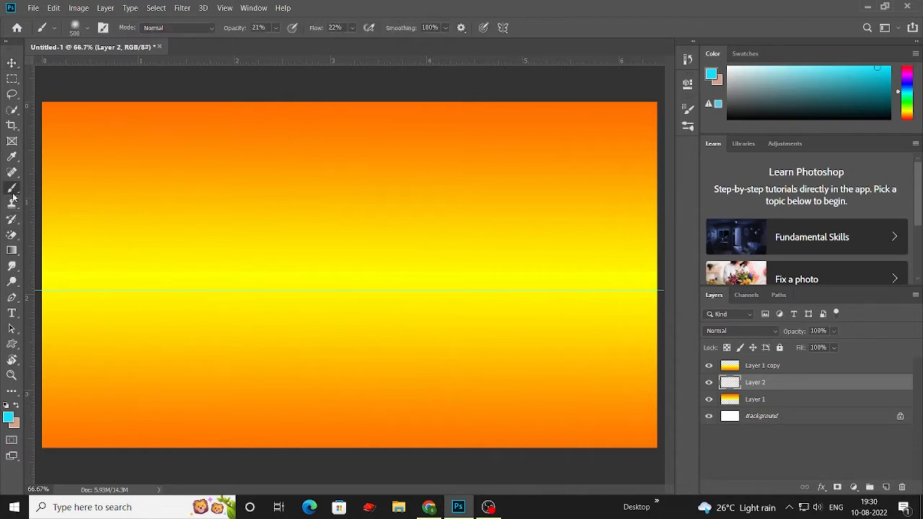
{"action": "left_click", "coordinate": [10, 418]}
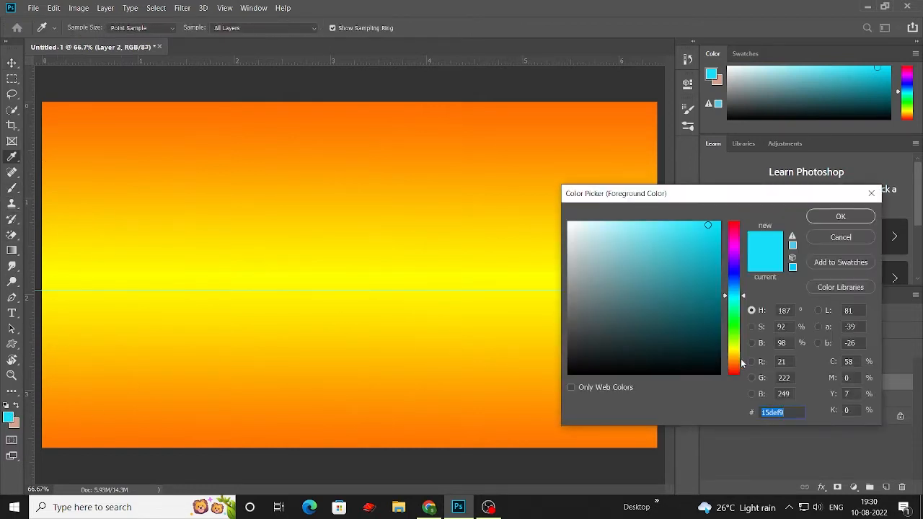
{"action": "left_click", "coordinate": [734, 367]}
{"action": "mouse_move", "coordinate": [648, 309]}
{"action": "left_mouse_down"}
{"action": "mouse_move", "coordinate": [649, 297]}
{"action": "mouse_move", "coordinate": [653, 315]}
{"action": "mouse_move", "coordinate": [630, 334]}
{"action": "left_mouse_up"}
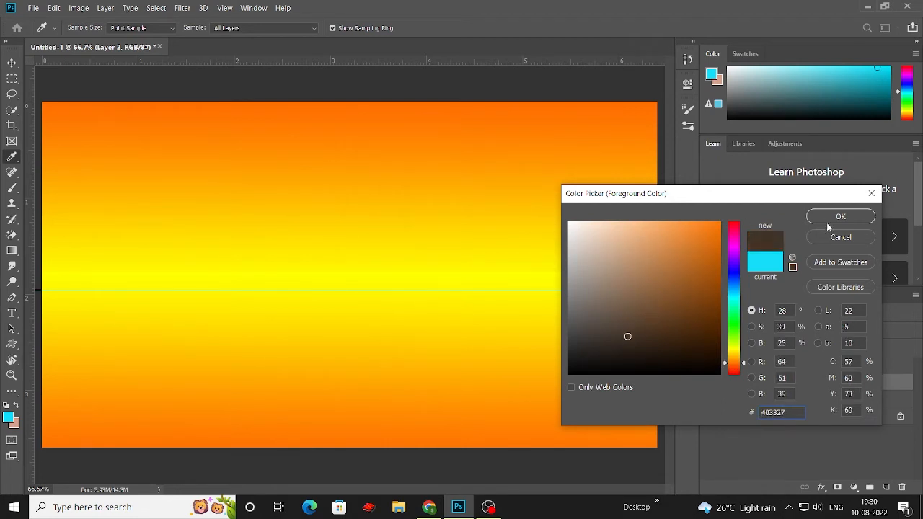
{"action": "left_click", "coordinate": [829, 219]}
{"action": "key", "text": "b"}
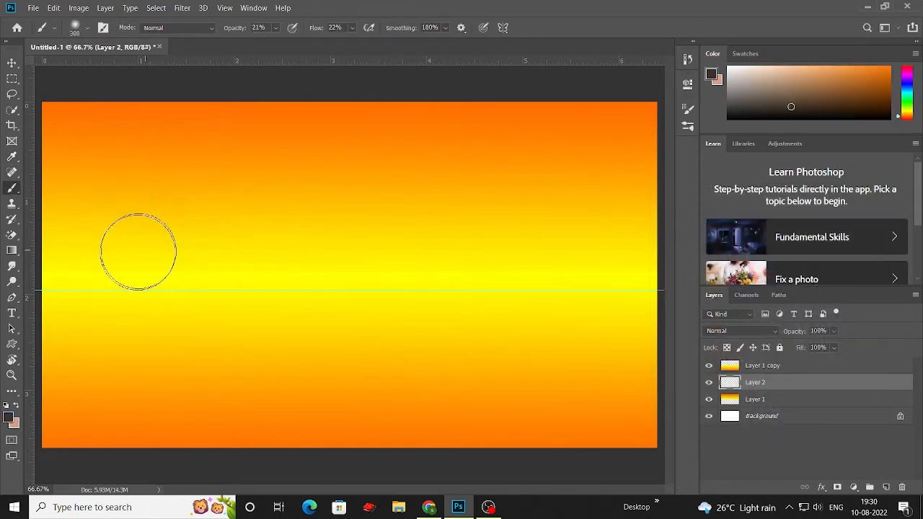
Reduce the brush size and switch to the Hard Round brush at 35 px
{"action": "key", "text": "bracketleft"}
{"action": "key", "text": "bracketleft"}
{"action": "key", "text": "bracketleft"}
{"action": "key", "text": "bracketleft"}
{"action": "key", "text": "bracketleft"}
{"action": "key", "text": "bracketleft"}
{"action": "key", "text": "bracketleft"}
{"action": "key", "text": "bracketleft"}
{"action": "key", "text": "bracketleft"}
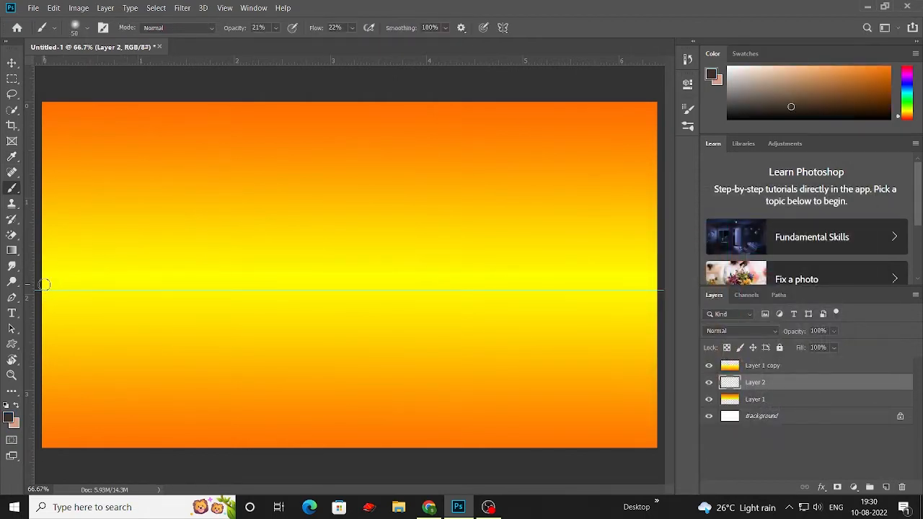
{"action": "left_click", "coordinate": [76, 28]}
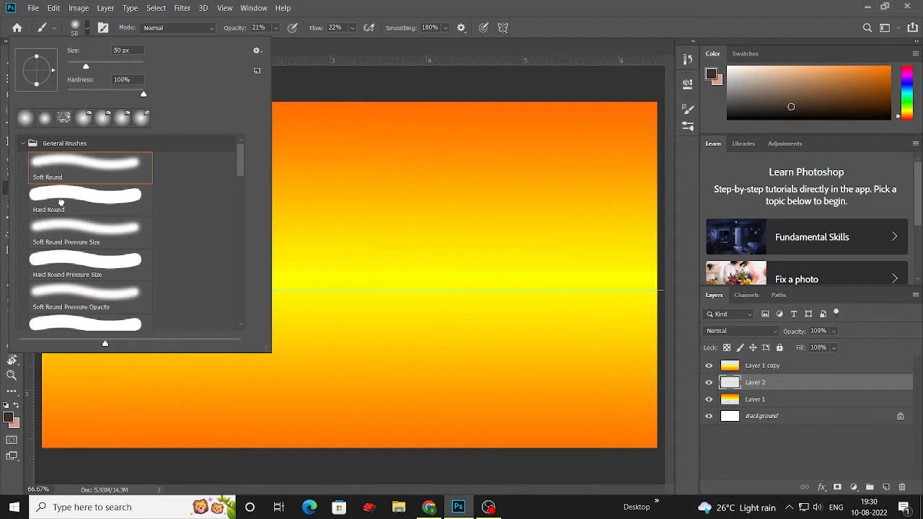
{"action": "left_click", "coordinate": [61, 201]}
{"action": "key", "text": "Return"}
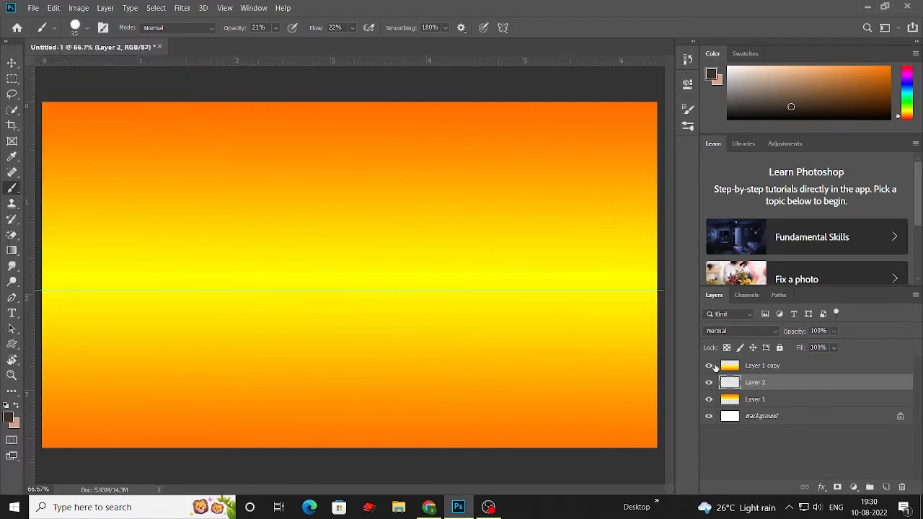
Raise the brush opacity to 100% and move Layer 2 above Layer 1 copy in the layer stack
{"action": "left_click", "coordinate": [709, 366]}
{"action": "left_click", "coordinate": [710, 366]}
{"action": "left_click", "coordinate": [277, 28]}
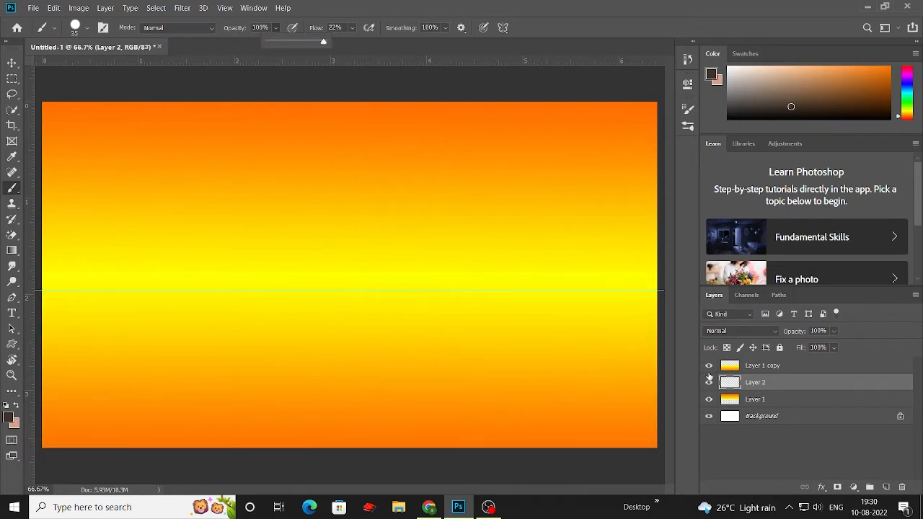
{"action": "left_click_drag", "start_coordinate": [798, 383], "coordinate": [799, 362]}
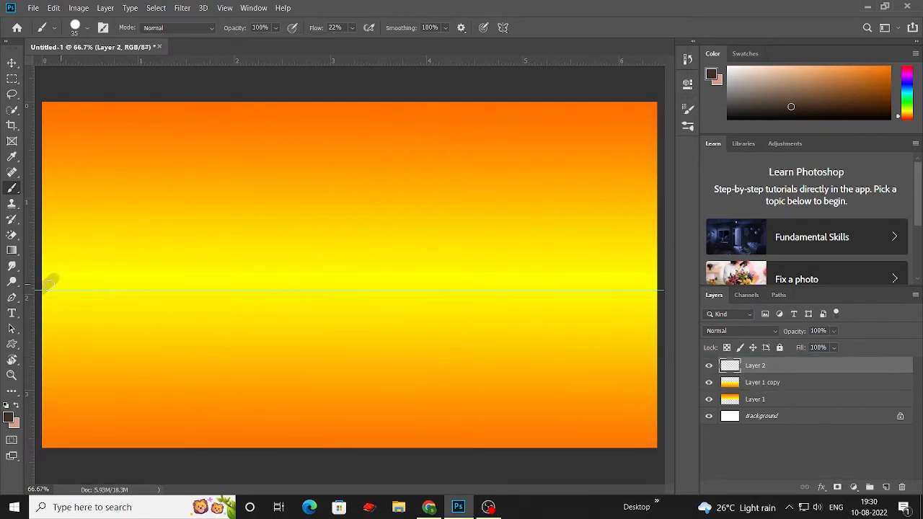
Paint a dark brown outline of mountain peaks and valleys along the guide across the full canvas width on Layer 2
{"action": "mouse_move", "coordinate": [58, 274]}
{"action": "left_mouse_down"}
{"action": "mouse_move", "coordinate": [116, 215]}
{"action": "mouse_move", "coordinate": [206, 298]}
{"action": "left_mouse_up"}
{"action": "left_click_drag", "start_coordinate": [211, 253], "coordinate": [230, 217]}
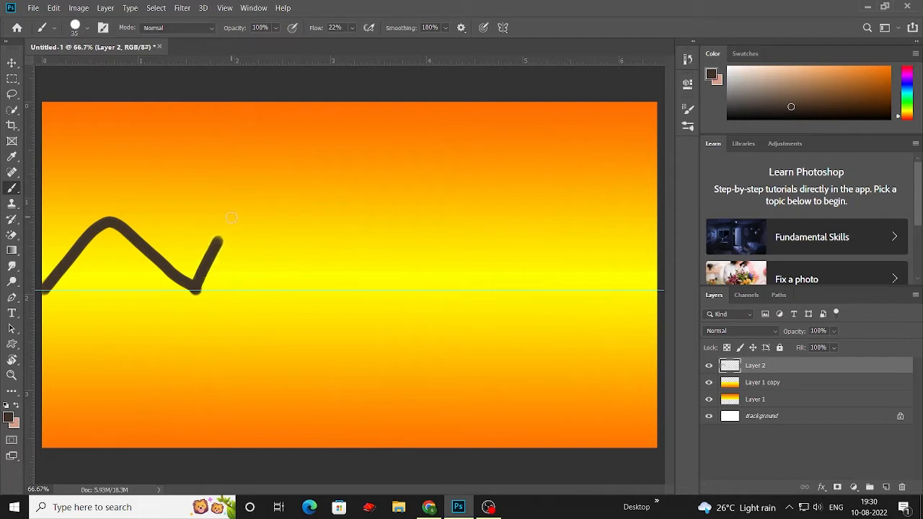
{"action": "mouse_move", "coordinate": [258, 273]}
{"action": "left_mouse_down"}
{"action": "mouse_move", "coordinate": [280, 298]}
{"action": "mouse_move", "coordinate": [308, 258]}
{"action": "left_mouse_up"}
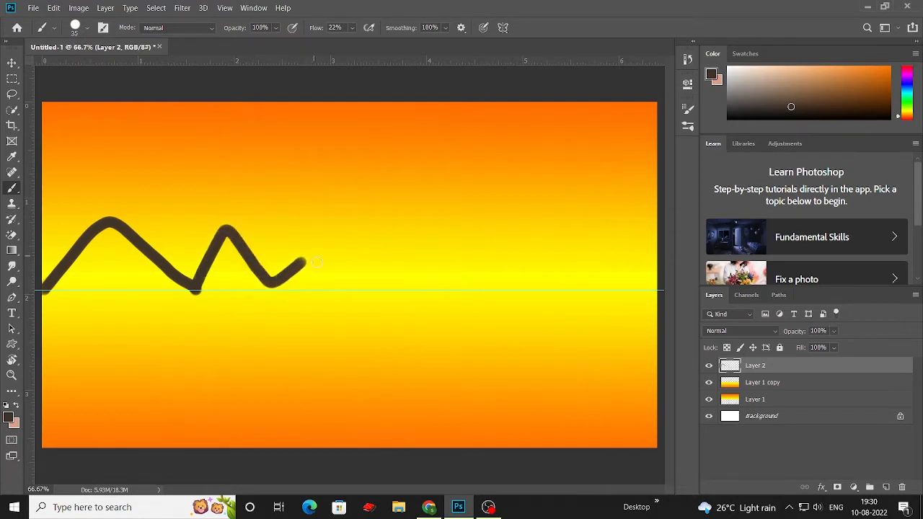
{"action": "mouse_move", "coordinate": [368, 293]}
{"action": "left_mouse_down"}
{"action": "mouse_move", "coordinate": [411, 297]}
{"action": "mouse_move", "coordinate": [367, 288]}
{"action": "mouse_move", "coordinate": [443, 245]}
{"action": "mouse_move", "coordinate": [487, 289]}
{"action": "mouse_move", "coordinate": [575, 177]}
{"action": "mouse_move", "coordinate": [593, 218]}
{"action": "mouse_move", "coordinate": [664, 288]}
{"action": "mouse_move", "coordinate": [699, 249]}
{"action": "left_mouse_up"}
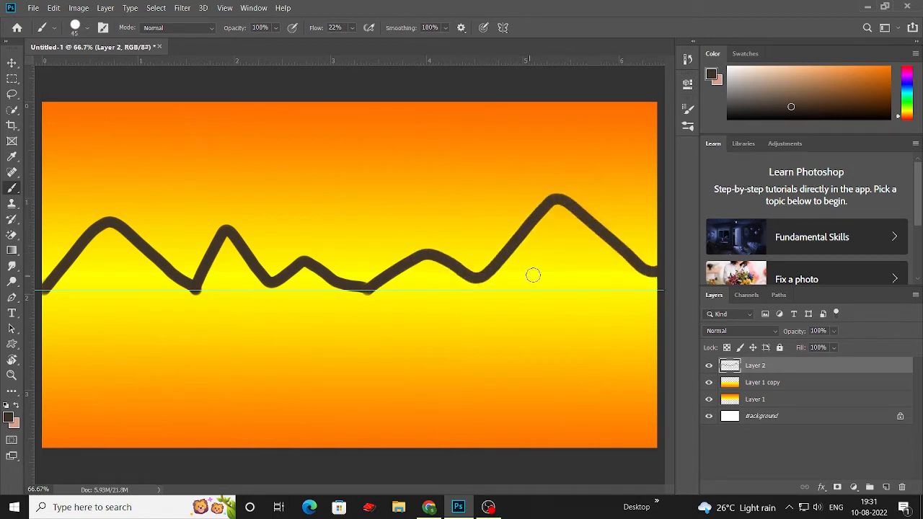
Enlarge the brush to 80 px and thicken both slopes of the tallest mountain near the canvas's right edge
{"action": "key", "text": "bracketright"}
{"action": "key", "text": "bracketright"}
{"action": "key", "text": "bracketright"}
{"action": "key", "text": "bracketright"}
{"action": "mouse_move", "coordinate": [556, 214]}
{"action": "left_mouse_down"}
{"action": "mouse_move", "coordinate": [486, 274]}
{"action": "mouse_move", "coordinate": [497, 278]}
{"action": "left_mouse_up"}
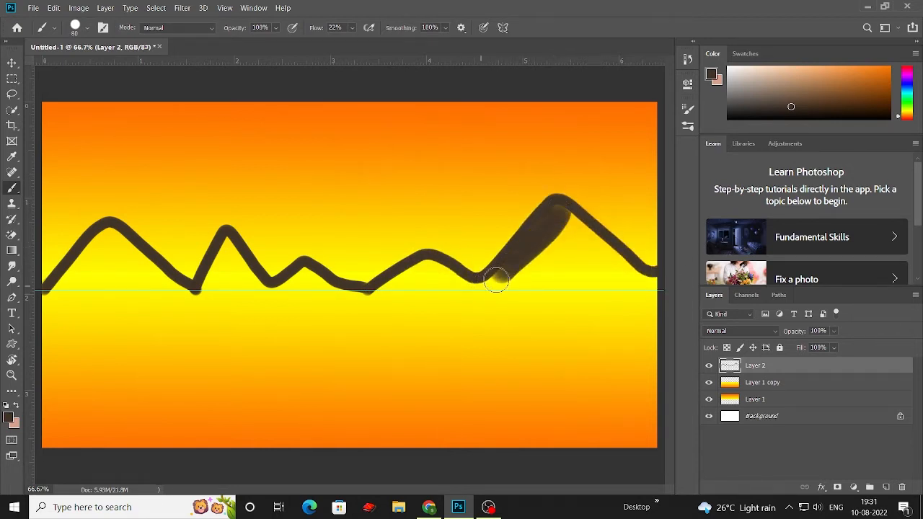
{"action": "mouse_move", "coordinate": [555, 213]}
{"action": "left_mouse_down"}
{"action": "mouse_move", "coordinate": [577, 217]}
{"action": "mouse_move", "coordinate": [556, 219]}
{"action": "mouse_move", "coordinate": [581, 222]}
{"action": "mouse_move", "coordinate": [696, 295]}
{"action": "left_mouse_up"}
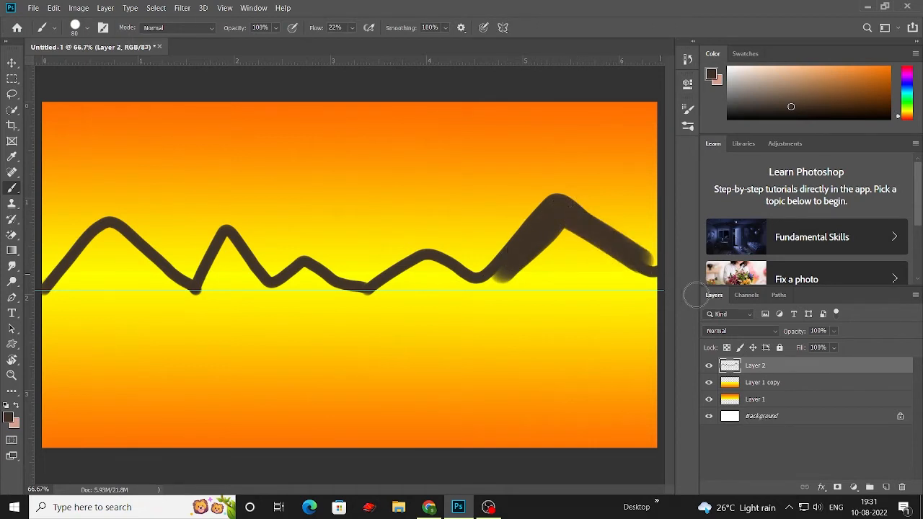
{"action": "mouse_move", "coordinate": [546, 227]}
{"action": "left_mouse_down"}
{"action": "mouse_move", "coordinate": [489, 278]}
{"action": "mouse_move", "coordinate": [540, 249]}
{"action": "mouse_move", "coordinate": [511, 277]}
{"action": "mouse_move", "coordinate": [574, 235]}
{"action": "left_mouse_up"}
Set the brush to 60 px with 34% flow and fill the tallest mountain down to the horizon guide
{"action": "left_click", "coordinate": [87, 28]}
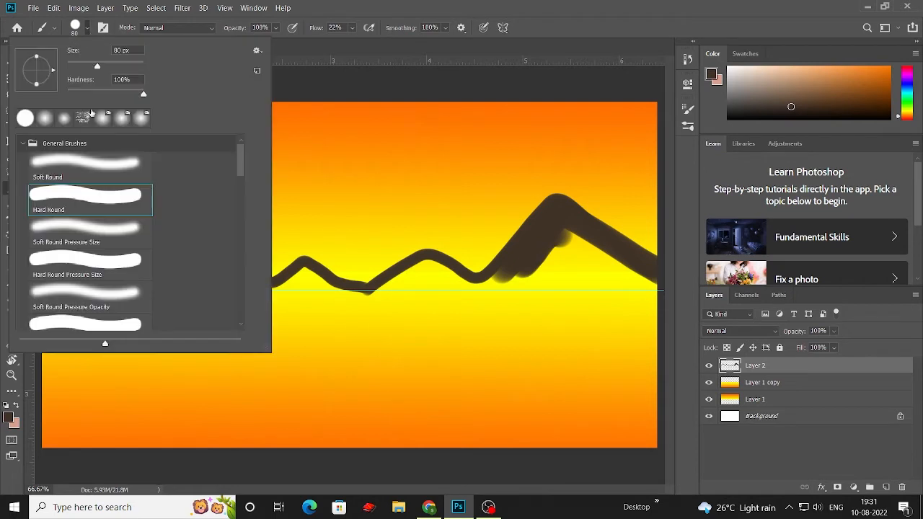
{"action": "left_click", "coordinate": [307, 78]}
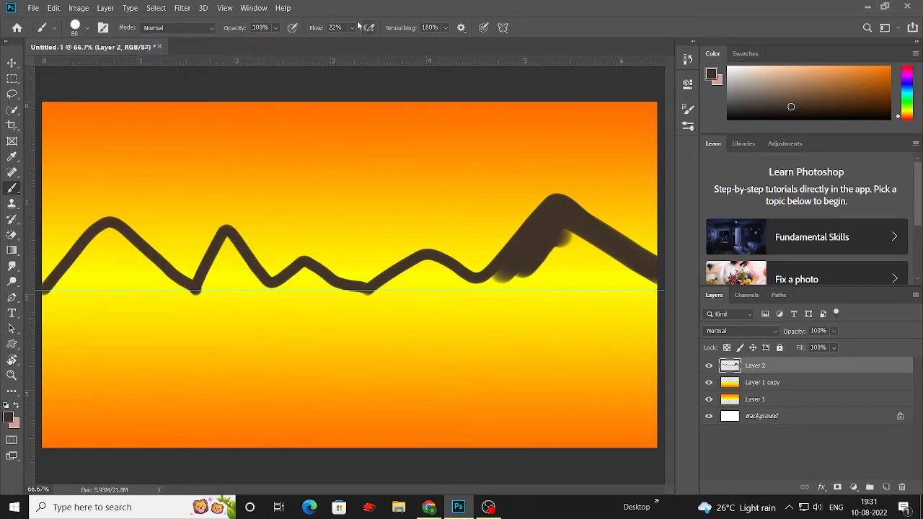
{"action": "mouse_move", "coordinate": [556, 223]}
{"action": "left_mouse_down"}
{"action": "mouse_move", "coordinate": [665, 270]}
{"action": "mouse_move", "coordinate": [694, 291]}
{"action": "mouse_move", "coordinate": [565, 240]}
{"action": "mouse_move", "coordinate": [690, 307]}
{"action": "mouse_move", "coordinate": [584, 258]}
{"action": "mouse_move", "coordinate": [542, 263]}
{"action": "mouse_move", "coordinate": [564, 236]}
{"action": "mouse_move", "coordinate": [485, 291]}
{"action": "mouse_move", "coordinate": [579, 244]}
{"action": "mouse_move", "coordinate": [532, 277]}
{"action": "mouse_move", "coordinate": [491, 290]}
{"action": "mouse_move", "coordinate": [589, 259]}
{"action": "mouse_move", "coordinate": [522, 288]}
{"action": "left_mouse_up"}
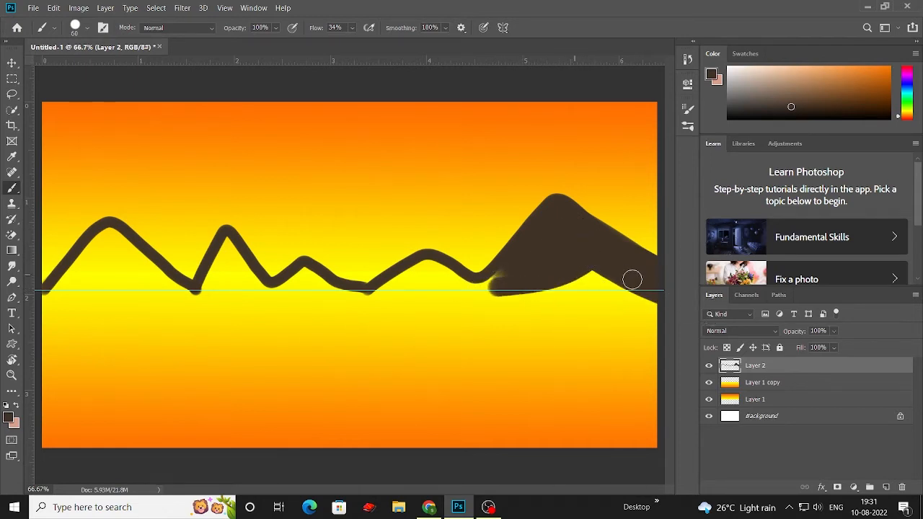
{"action": "mouse_move", "coordinate": [632, 279]}
{"action": "left_mouse_down"}
{"action": "mouse_move", "coordinate": [602, 291]}
{"action": "mouse_move", "coordinate": [471, 291]}
{"action": "mouse_move", "coordinate": [585, 272]}
{"action": "left_mouse_up"}
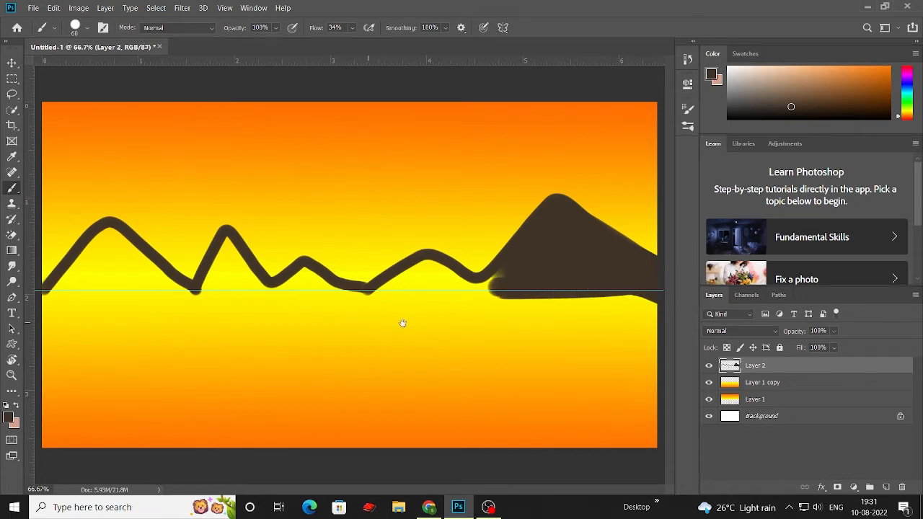
Fill the leftmost mountain with dark brown down to the horizon guide
{"action": "mouse_move", "coordinate": [115, 231]}
{"action": "left_mouse_down"}
{"action": "mouse_move", "coordinate": [4, 313]}
{"action": "mouse_move", "coordinate": [63, 268]}
{"action": "mouse_move", "coordinate": [86, 231]}
{"action": "mouse_move", "coordinate": [93, 237]}
{"action": "mouse_move", "coordinate": [52, 279]}
{"action": "left_mouse_up"}
{"action": "mouse_move", "coordinate": [108, 237]}
{"action": "left_mouse_down"}
{"action": "mouse_move", "coordinate": [190, 288]}
{"action": "mouse_move", "coordinate": [105, 227]}
{"action": "left_mouse_up"}
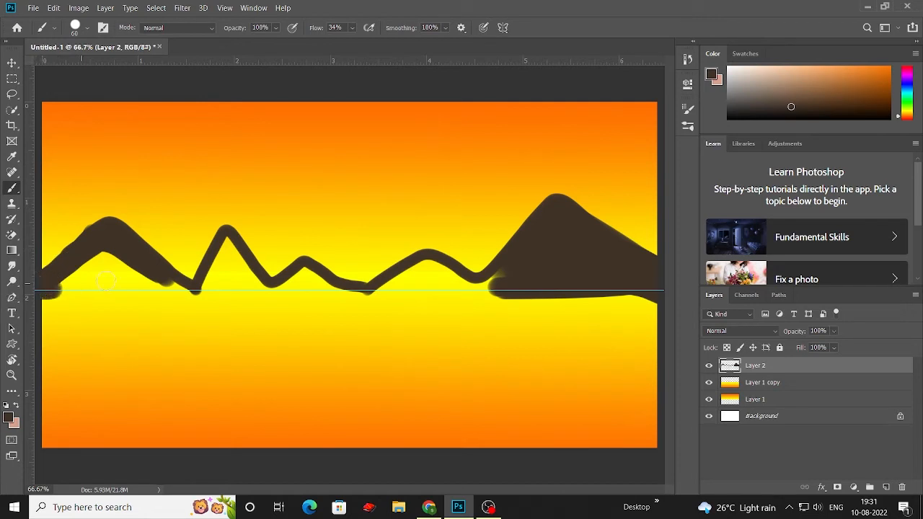
{"action": "left_click_drag", "start_coordinate": [106, 280], "coordinate": [224, 283]}
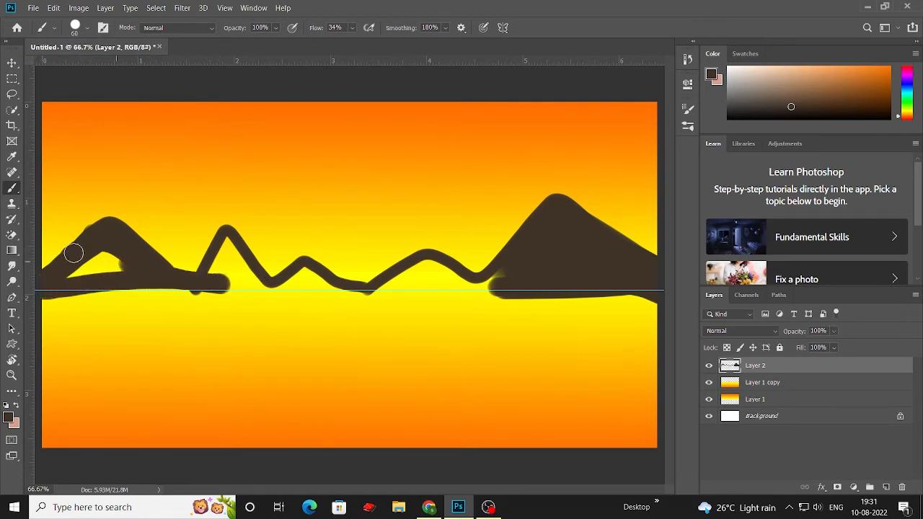
{"action": "mouse_move", "coordinate": [73, 253]}
{"action": "left_mouse_down"}
{"action": "mouse_move", "coordinate": [58, 270]}
{"action": "mouse_move", "coordinate": [132, 267]}
{"action": "mouse_move", "coordinate": [53, 278]}
{"action": "left_mouse_up"}
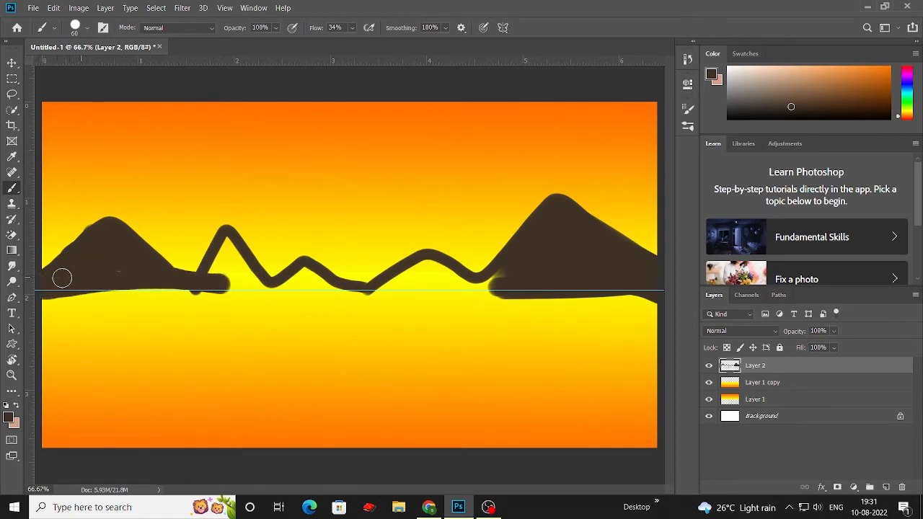
Paint a dark brown base band along the guide and build up the mountain beside the tallest one into a higher, filled peak
{"action": "mouse_move", "coordinate": [132, 288]}
{"action": "left_mouse_down"}
{"action": "mouse_move", "coordinate": [229, 296]}
{"action": "mouse_move", "coordinate": [205, 306]}
{"action": "mouse_move", "coordinate": [279, 302]}
{"action": "left_mouse_up"}
{"action": "key", "text": "bracketleft"}
{"action": "key", "text": "bracketleft"}
{"action": "mouse_move", "coordinate": [338, 309]}
{"action": "left_mouse_down"}
{"action": "mouse_move", "coordinate": [554, 285]}
{"action": "mouse_move", "coordinate": [528, 281]}
{"action": "mouse_move", "coordinate": [542, 225]}
{"action": "mouse_move", "coordinate": [501, 296]}
{"action": "mouse_move", "coordinate": [323, 305]}
{"action": "mouse_move", "coordinate": [145, 287]}
{"action": "mouse_move", "coordinate": [381, 290]}
{"action": "mouse_move", "coordinate": [531, 266]}
{"action": "mouse_move", "coordinate": [466, 280]}
{"action": "mouse_move", "coordinate": [442, 259]}
{"action": "mouse_move", "coordinate": [421, 262]}
{"action": "mouse_move", "coordinate": [361, 294]}
{"action": "mouse_move", "coordinate": [449, 217]}
{"action": "mouse_move", "coordinate": [512, 274]}
{"action": "mouse_move", "coordinate": [540, 257]}
{"action": "mouse_move", "coordinate": [500, 267]}
{"action": "mouse_move", "coordinate": [441, 240]}
{"action": "mouse_move", "coordinate": [439, 257]}
{"action": "mouse_move", "coordinate": [438, 244]}
{"action": "mouse_move", "coordinate": [477, 271]}
{"action": "mouse_move", "coordinate": [451, 262]}
{"action": "left_mouse_up"}
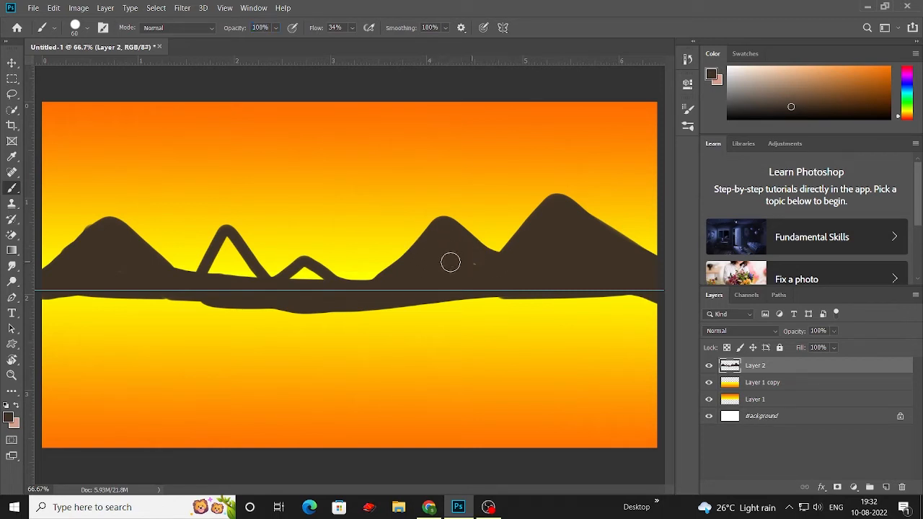
Enlarge and fill the two hollow middle peaks, and add partial mountains at both canvas edges with a 90 px brush
{"action": "key", "text": "]"}
{"action": "mouse_move", "coordinate": [291, 231]}
{"action": "left_mouse_down"}
{"action": "mouse_move", "coordinate": [233, 290]}
{"action": "mouse_move", "coordinate": [300, 250]}
{"action": "mouse_move", "coordinate": [220, 288]}
{"action": "mouse_move", "coordinate": [308, 263]}
{"action": "mouse_move", "coordinate": [291, 265]}
{"action": "mouse_move", "coordinate": [345, 292]}
{"action": "mouse_move", "coordinate": [279, 267]}
{"action": "mouse_move", "coordinate": [319, 289]}
{"action": "left_mouse_up"}
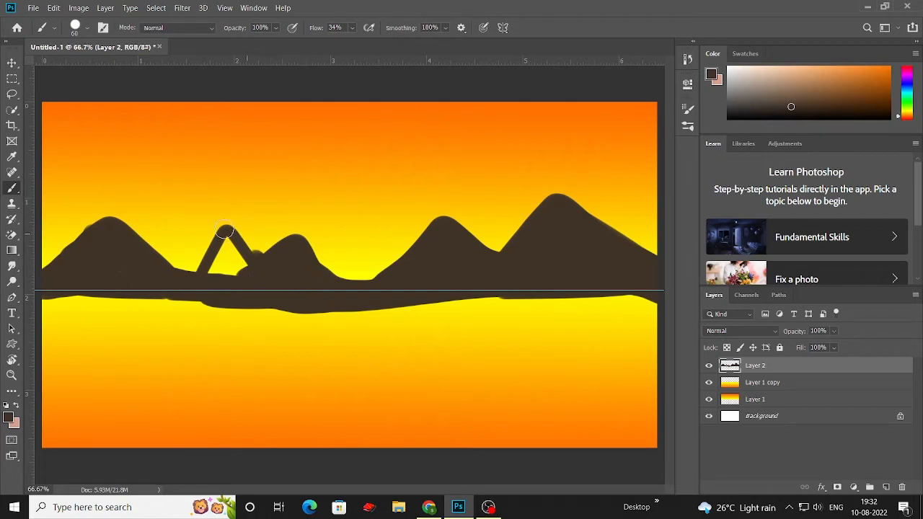
{"action": "mouse_move", "coordinate": [225, 230]}
{"action": "left_mouse_down"}
{"action": "mouse_move", "coordinate": [200, 206]}
{"action": "mouse_move", "coordinate": [124, 266]}
{"action": "mouse_move", "coordinate": [213, 212]}
{"action": "mouse_move", "coordinate": [196, 226]}
{"action": "mouse_move", "coordinate": [277, 274]}
{"action": "mouse_move", "coordinate": [191, 243]}
{"action": "mouse_move", "coordinate": [138, 264]}
{"action": "mouse_move", "coordinate": [259, 270]}
{"action": "mouse_move", "coordinate": [166, 255]}
{"action": "mouse_move", "coordinate": [260, 278]}
{"action": "mouse_move", "coordinate": [72, 268]}
{"action": "mouse_move", "coordinate": [54, 249]}
{"action": "mouse_move", "coordinate": [32, 170]}
{"action": "mouse_move", "coordinate": [51, 256]}
{"action": "mouse_move", "coordinate": [37, 295]}
{"action": "mouse_move", "coordinate": [37, 260]}
{"action": "left_mouse_up"}
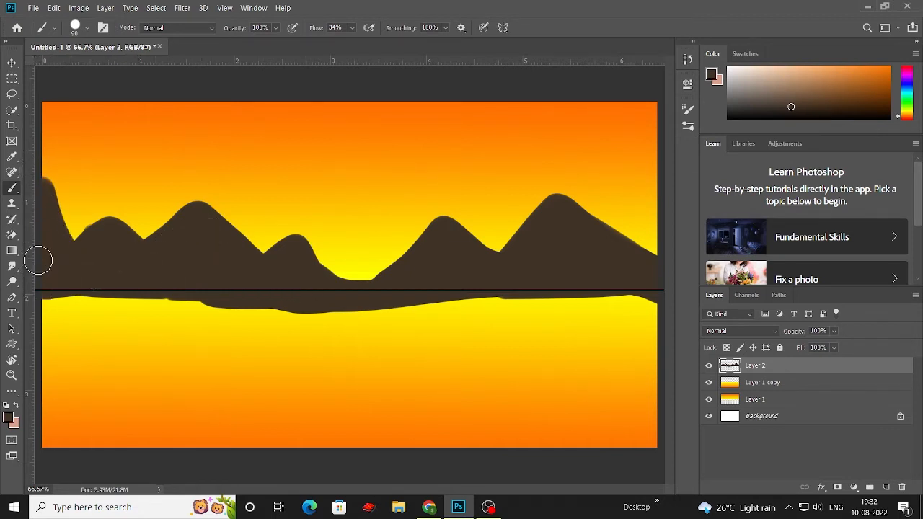
{"action": "left_click", "coordinate": [666, 229]}
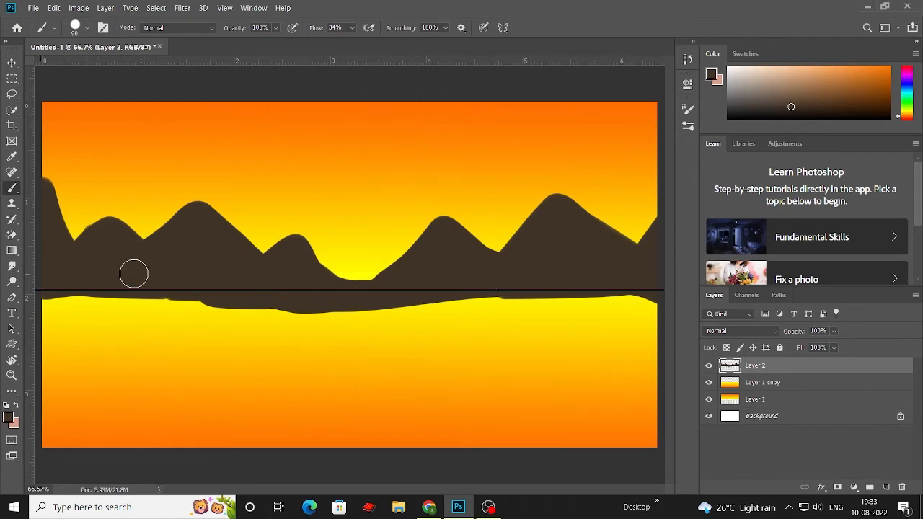
Repaint the central valley between the peaks as a smoother, slightly raised dark brown dip
{"action": "left_click_drag", "start_coordinate": [330, 278], "coordinate": [424, 279]}
{"action": "key", "text": "ctrl+z"}
{"action": "mouse_move", "coordinate": [351, 291]}
{"action": "left_mouse_down"}
{"action": "mouse_move", "coordinate": [318, 296]}
{"action": "mouse_move", "coordinate": [299, 264]}
{"action": "mouse_move", "coordinate": [392, 300]}
{"action": "mouse_move", "coordinate": [400, 292]}
{"action": "left_mouse_up"}
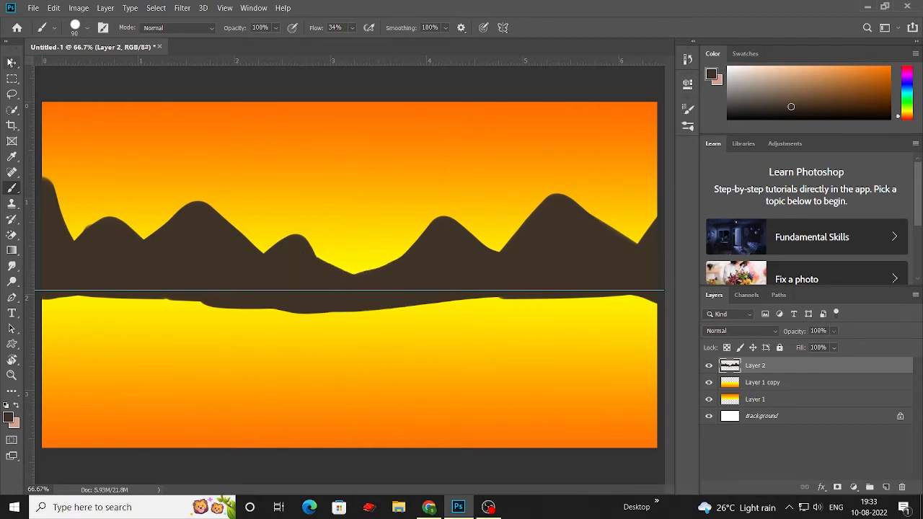
Duplicate Layer 2, shift the copy slightly upward, and place Layer 2 copy beneath Layer 2 in the stack
{"action": "left_click", "coordinate": [12, 63]}
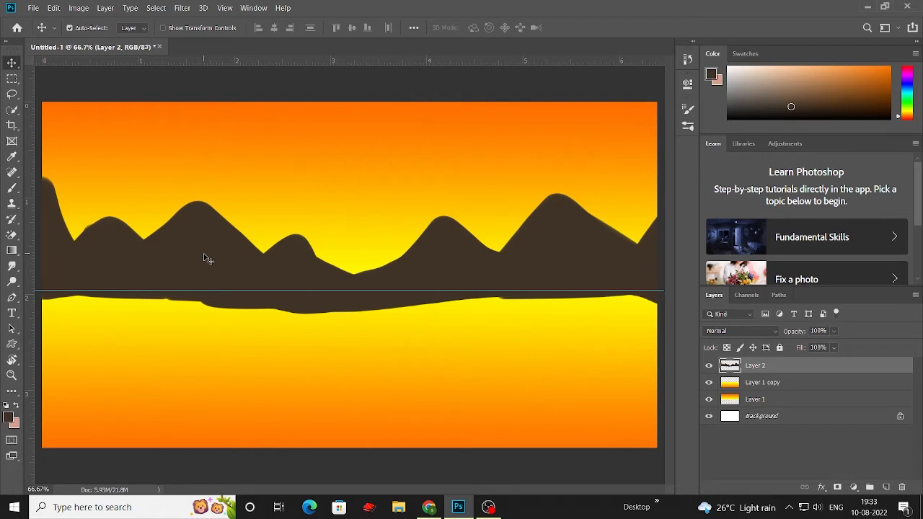
{"action": "left_click_drag", "start_coordinate": [819, 375], "coordinate": [887, 488]}
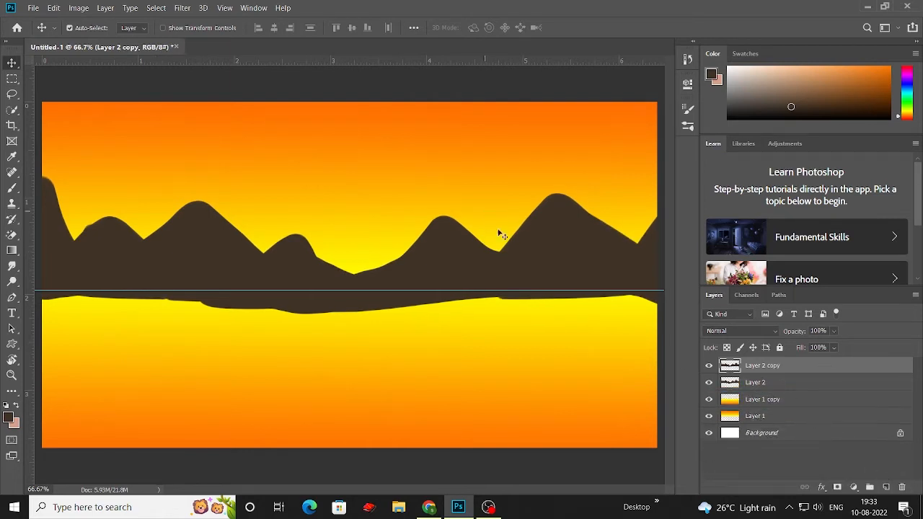
{"action": "left_click_drag", "start_coordinate": [545, 256], "coordinate": [539, 234]}
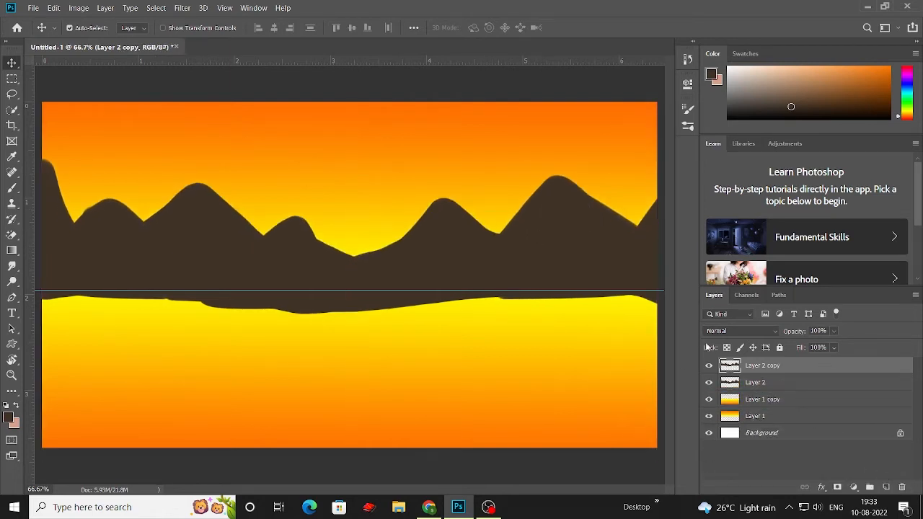
{"action": "left_click_drag", "start_coordinate": [758, 372], "coordinate": [755, 389]}
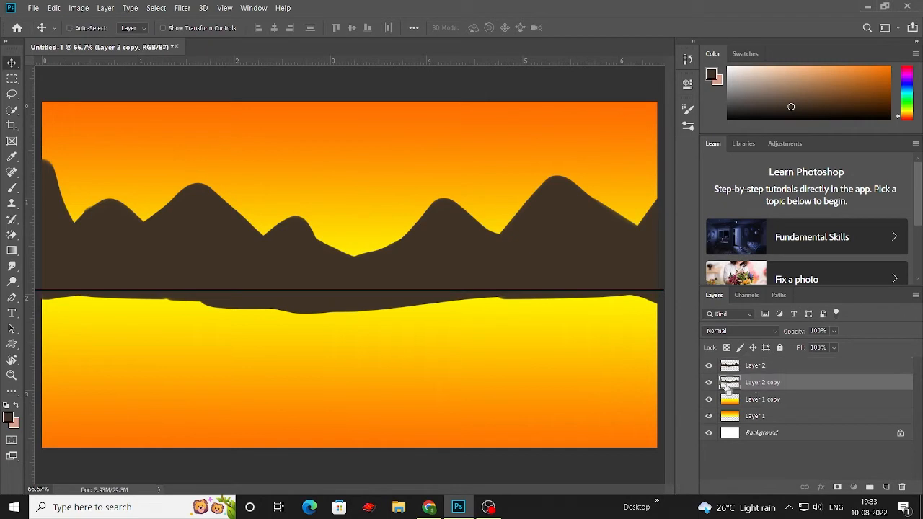
Recolor the mountains on Layer 2 copy with near-black 211e1b and lower the layer's fill to 60%
{"action": "left_click", "coordinate": [729, 384], "text": "ctrl"}
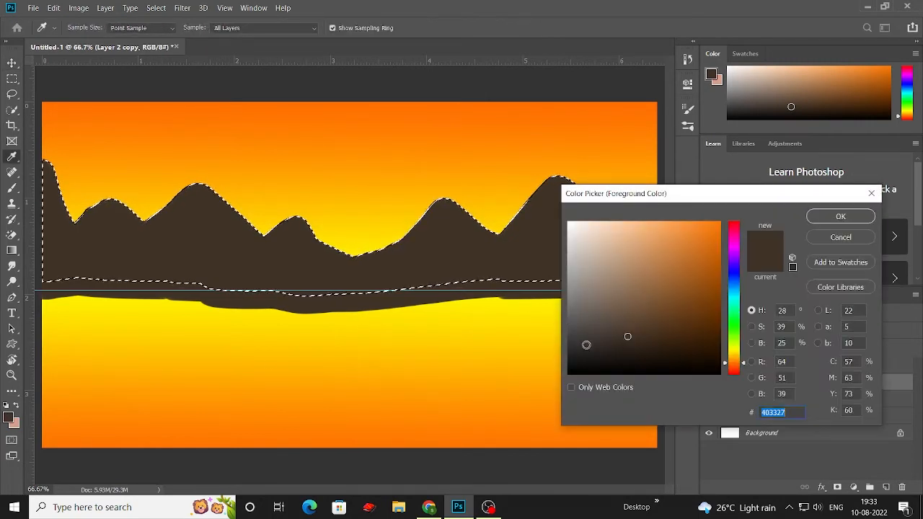
{"action": "left_click", "coordinate": [584, 355]}
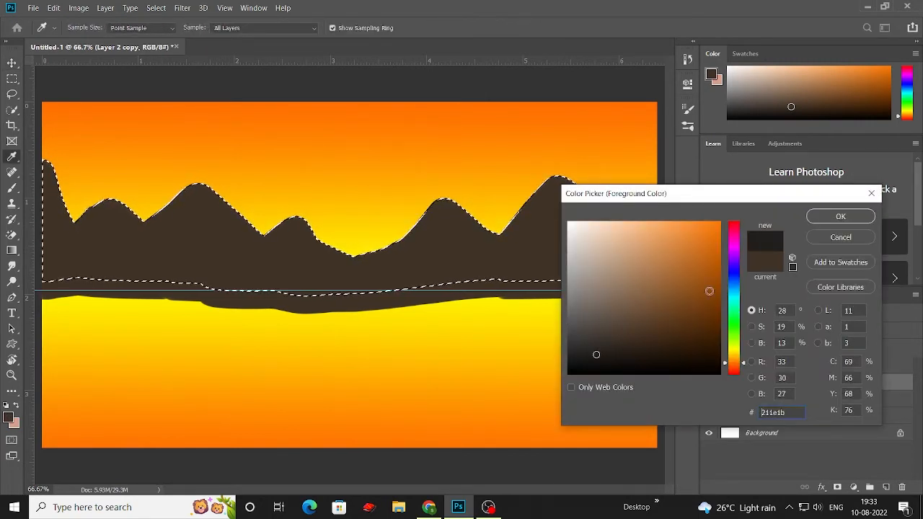
{"action": "left_click", "coordinate": [841, 216]}
{"action": "key", "text": "v"}
{"action": "key", "text": "alt+BackSpace"}
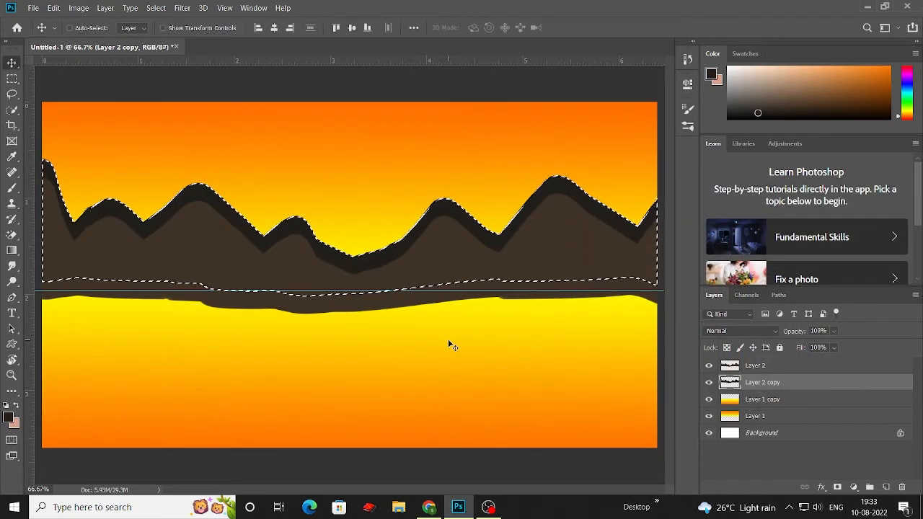
{"action": "key", "text": "ctrl+d"}
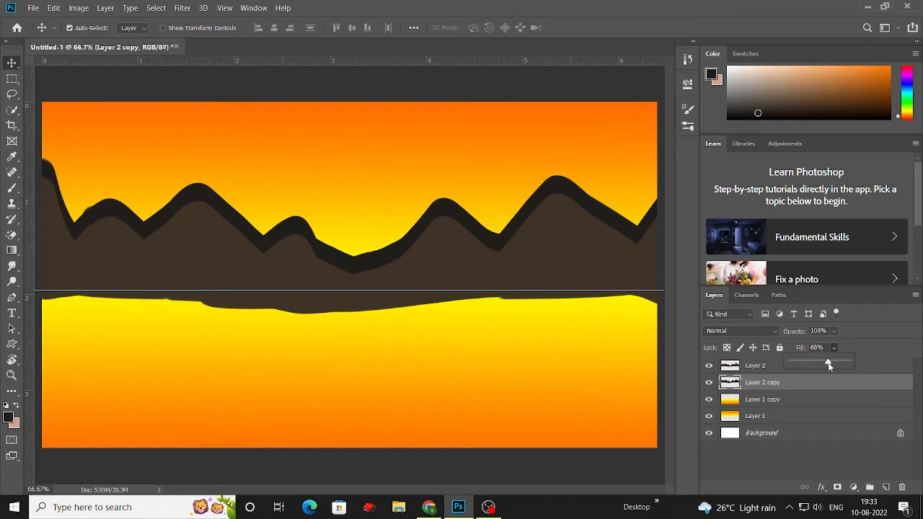
{"action": "left_click_drag", "start_coordinate": [829, 366], "coordinate": [826, 363]}
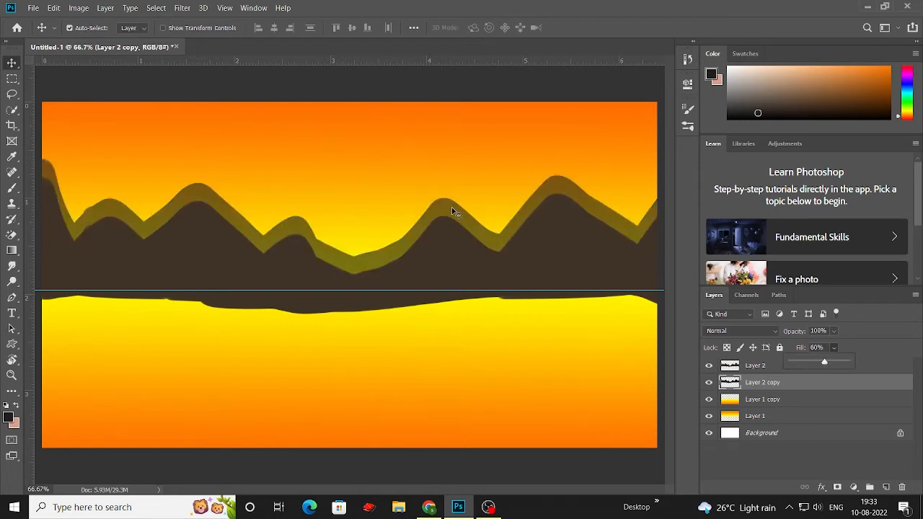
Flip Layer 2 copy vertically and move it below the horizon guide as the mountains' reflection
{"action": "left_click_drag", "start_coordinate": [452, 207], "coordinate": [449, 215]}
{"action": "key", "text": "ctrl+t"}
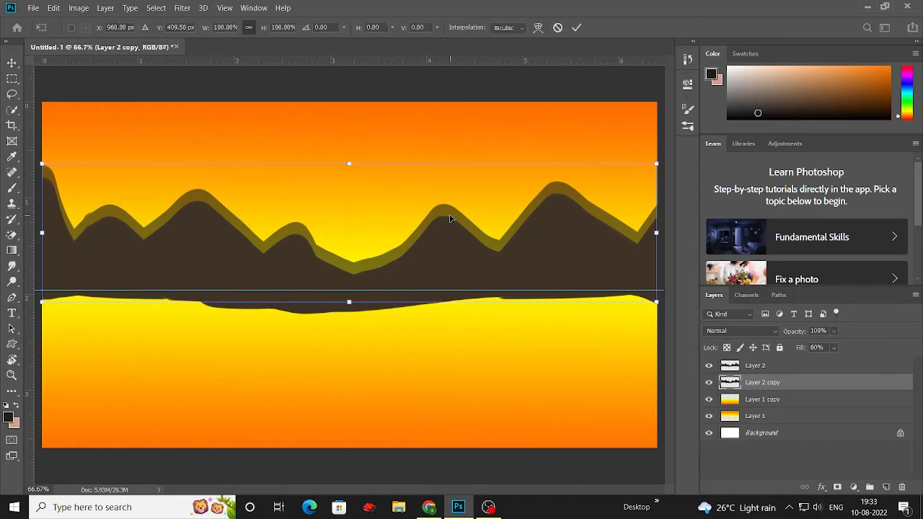
{"action": "right_click", "coordinate": [450, 218]}
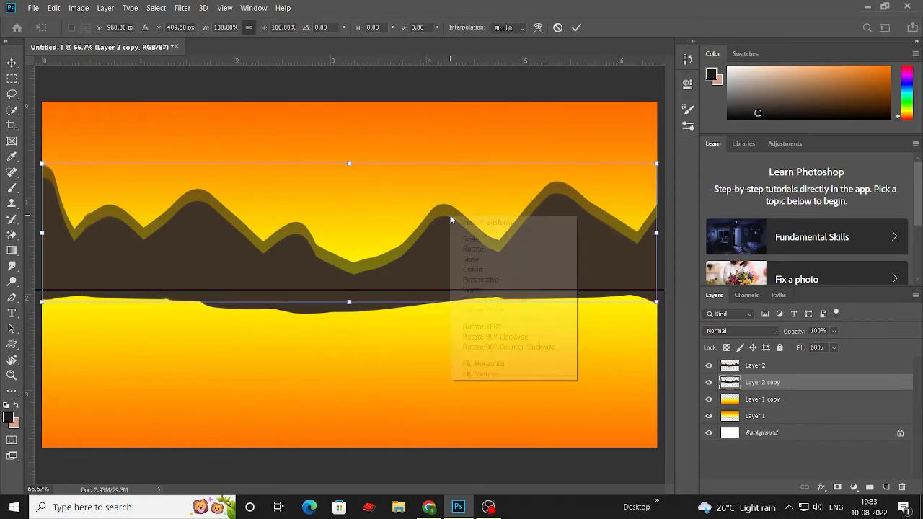
{"action": "left_click", "coordinate": [478, 375]}
{"action": "left_click_drag", "start_coordinate": [414, 206], "coordinate": [415, 313]}
{"action": "left_click", "coordinate": [9, 64]}
{"action": "left_click", "coordinate": [142, 116]}
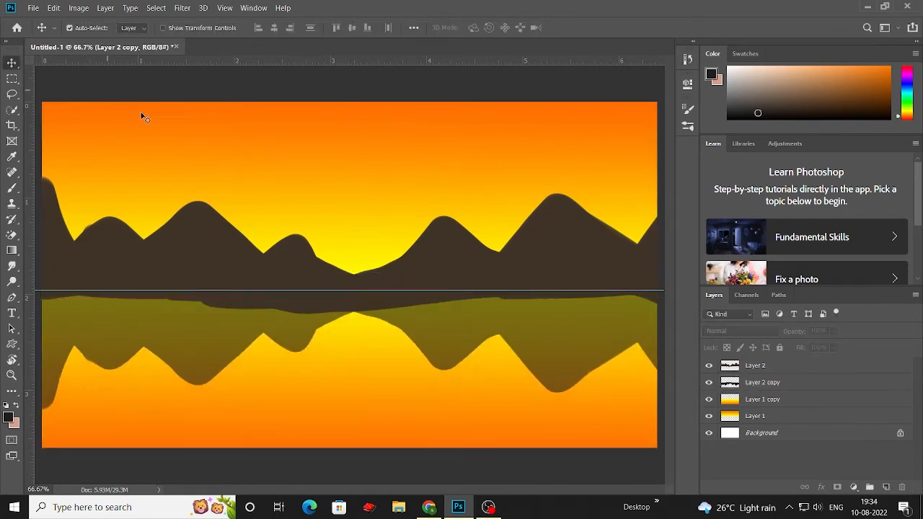
{"action": "left_click", "coordinate": [234, 339]}
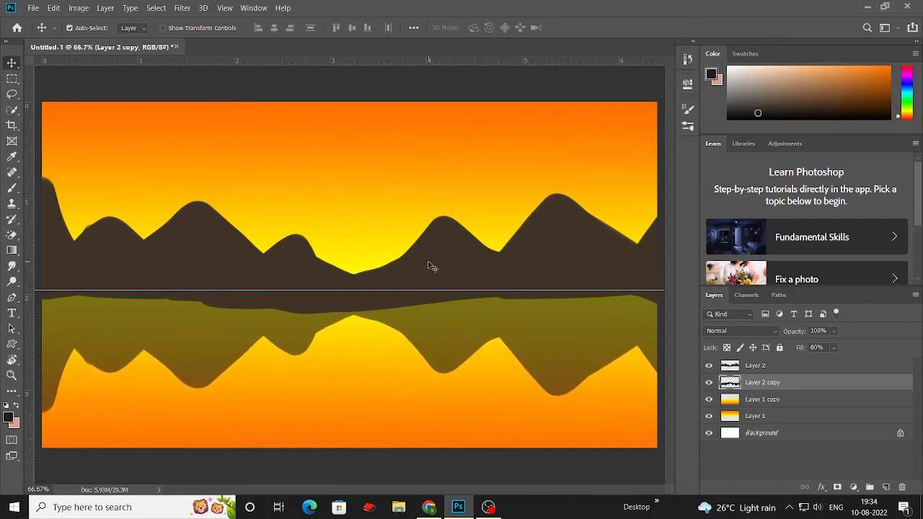
Select Layer 2 and sample the mountains' dark brown as the Brush tool's foreground color
{"action": "left_click", "coordinate": [756, 366]}
{"action": "key", "text": "b"}
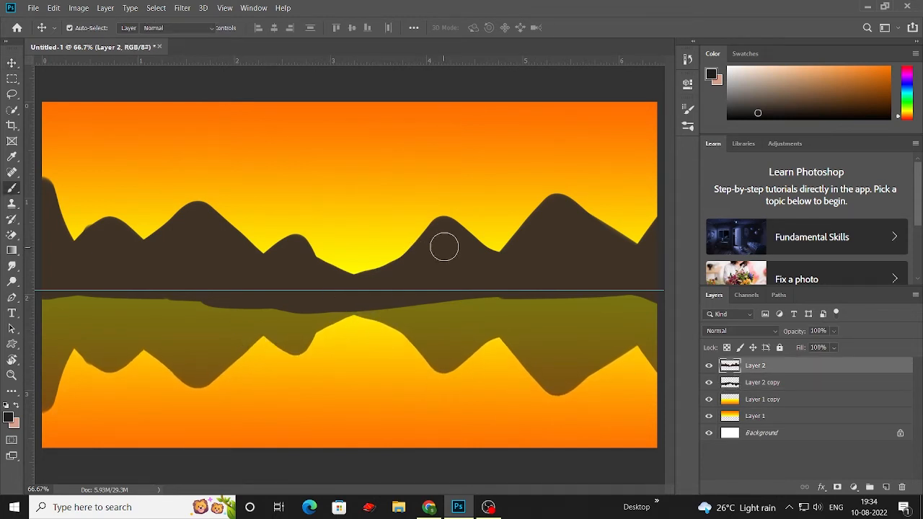
{"action": "key", "text": "i"}
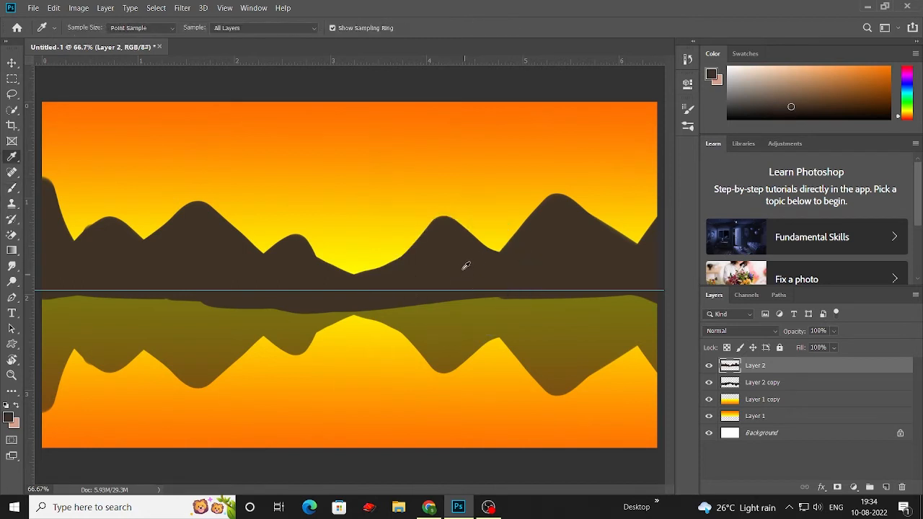
{"action": "key", "text": "b"}
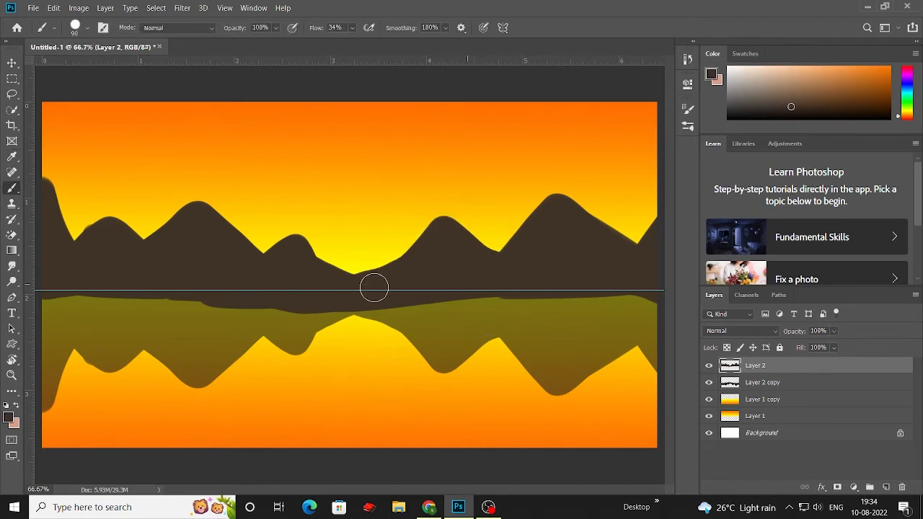
Fine-tune the position of the mountain reflection on Layer 2 copy beneath the horizon
{"action": "left_click", "coordinate": [12, 63]}
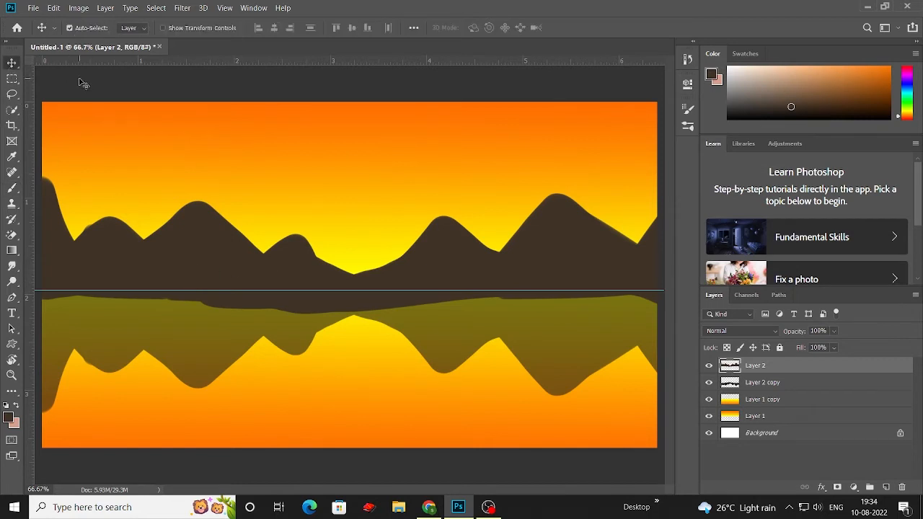
{"action": "left_click", "coordinate": [168, 321]}
{"action": "key", "text": "shift+6"}
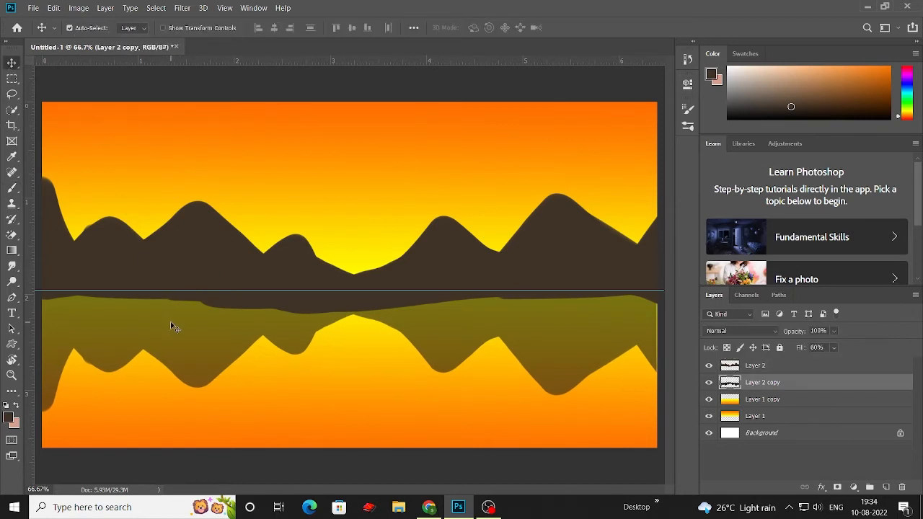
{"action": "left_click_drag", "start_coordinate": [258, 335], "coordinate": [254, 342]}
{"action": "left_click", "coordinate": [709, 385]}
{"action": "left_click", "coordinate": [709, 385]}
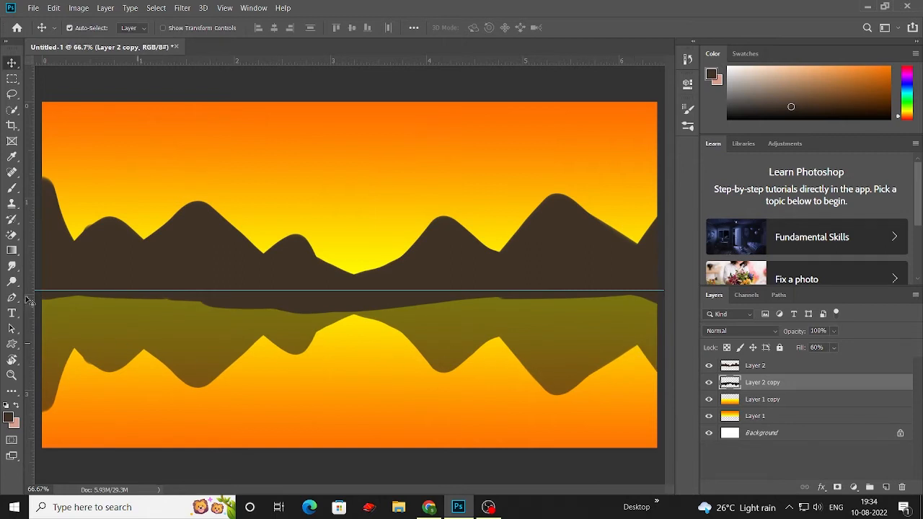
{"action": "left_click", "coordinate": [732, 387], "text": "ctrl"}
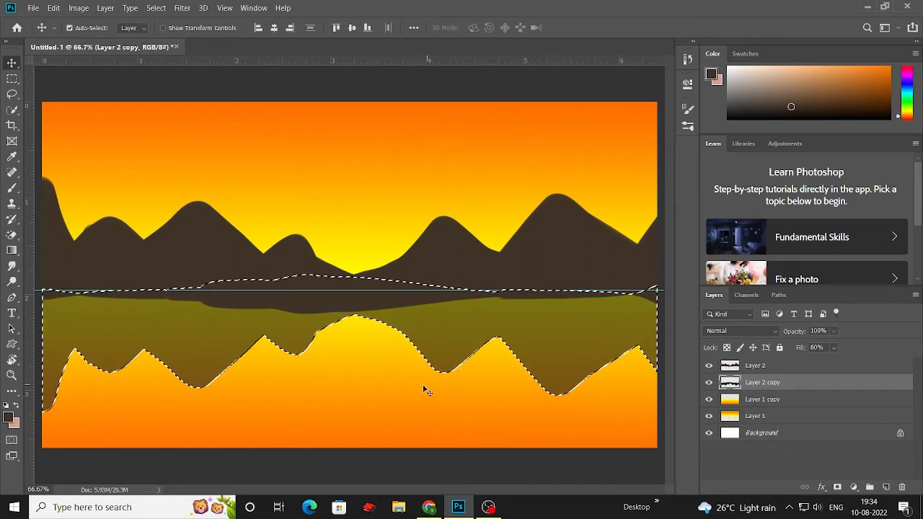
{"action": "key", "text": "ctrl+d"}
{"action": "key", "text": "b"}
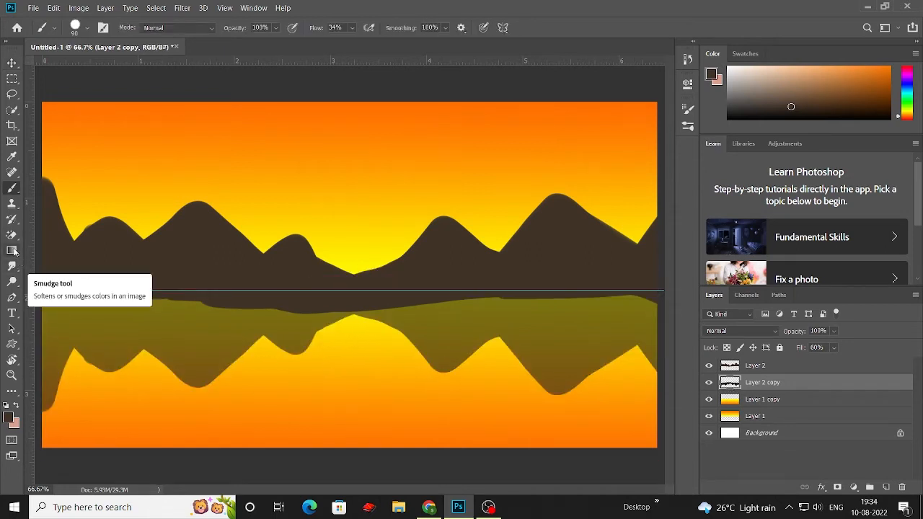
Add a layer mask to Layer 2 copy and prepare a 500 px brush with black as the foreground color
{"action": "left_click", "coordinate": [837, 488]}
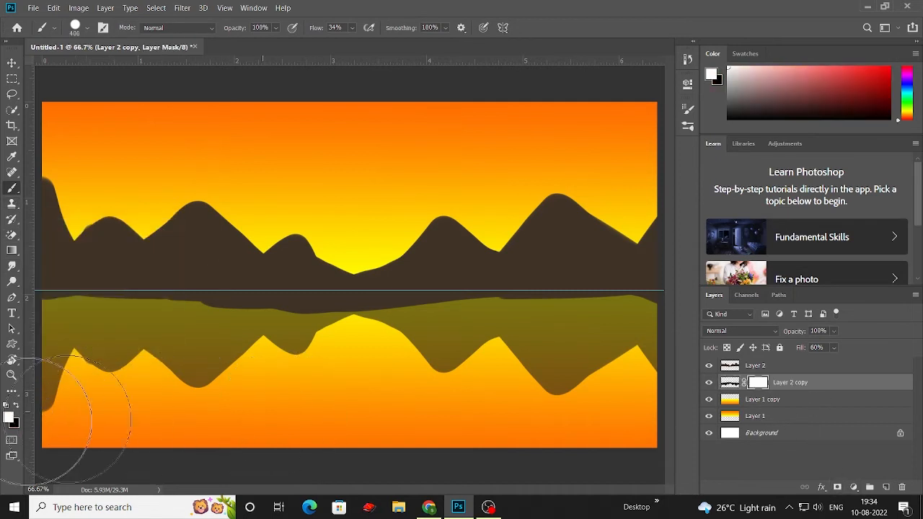
{"action": "key", "text": "x"}
{"action": "key", "text": "bracketright"}
{"action": "key", "text": "bracketright"}
{"action": "key", "text": "bracketright"}
{"action": "key", "text": "bracketright"}
{"action": "key", "text": "bracketright"}
{"action": "key", "text": "bracketright"}
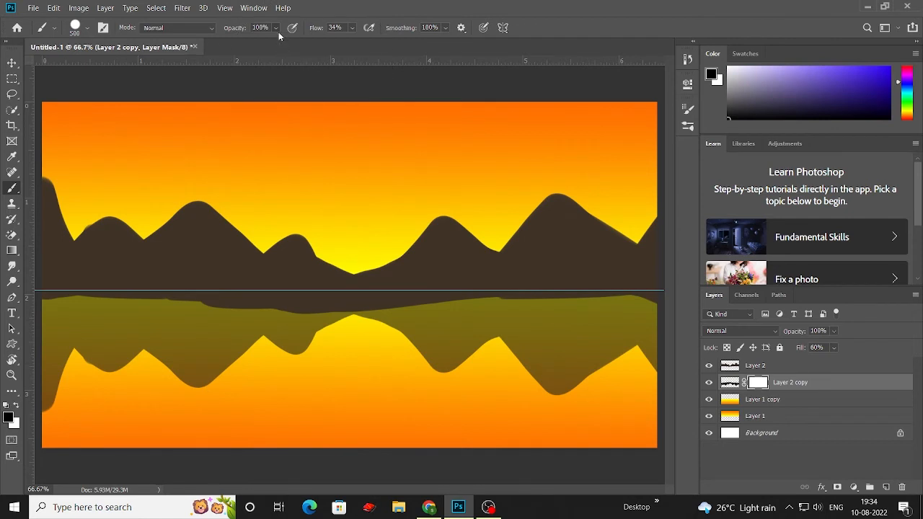
Fade the lower part of the mountain reflection by painting on its mask with a soft round brush at 35% opacity
{"action": "left_click", "coordinate": [83, 27]}
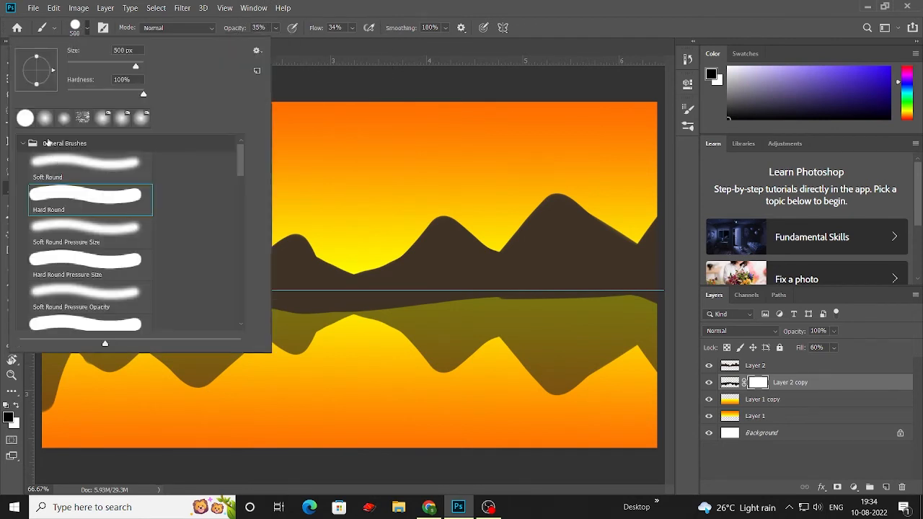
{"action": "left_click", "coordinate": [45, 119]}
{"action": "left_click", "coordinate": [387, 54]}
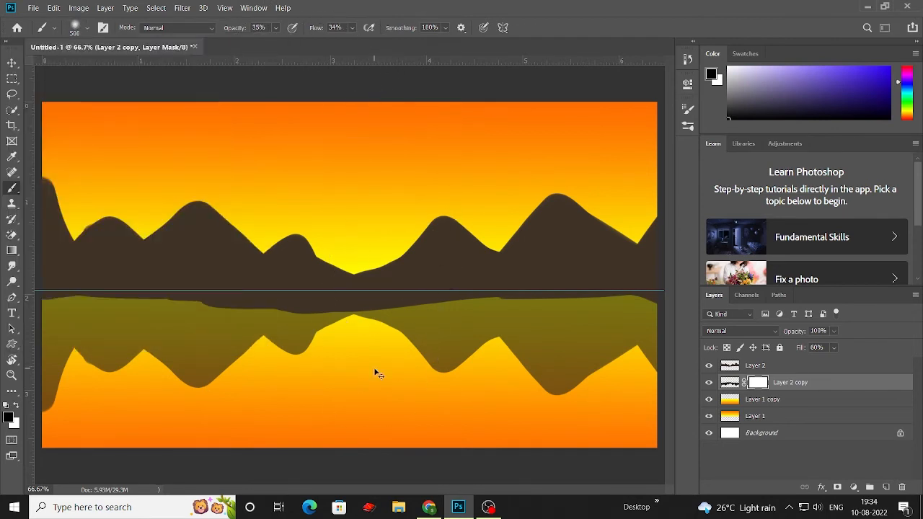
{"action": "key", "text": "ctrl+minus"}
{"action": "key", "text": "ctrl+minus"}
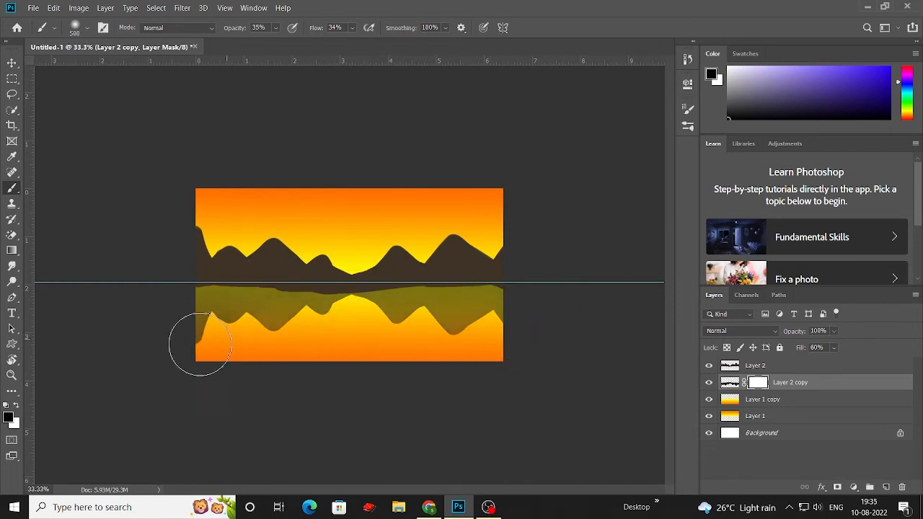
{"action": "left_click_drag", "start_coordinate": [200, 345], "coordinate": [99, 356]}
{"action": "left_click_drag", "start_coordinate": [162, 338], "coordinate": [294, 347]}
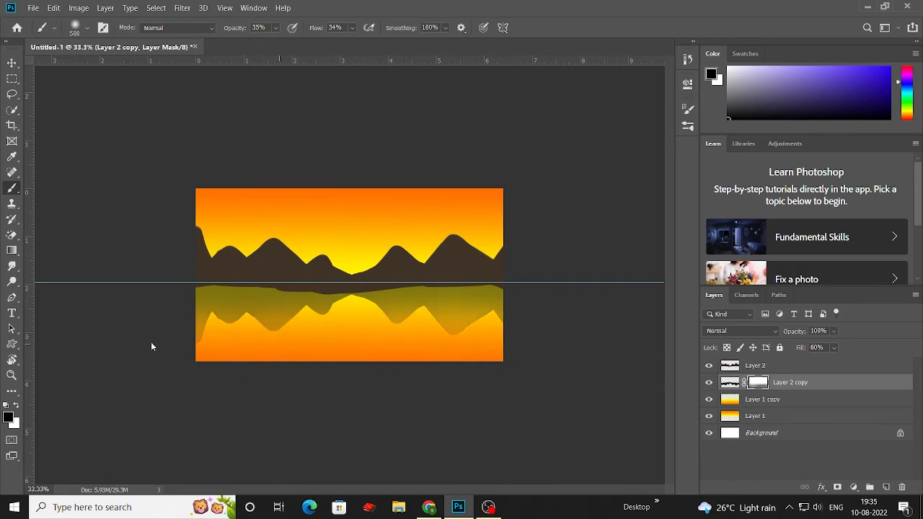
{"action": "key", "text": "ctrl+plus"}
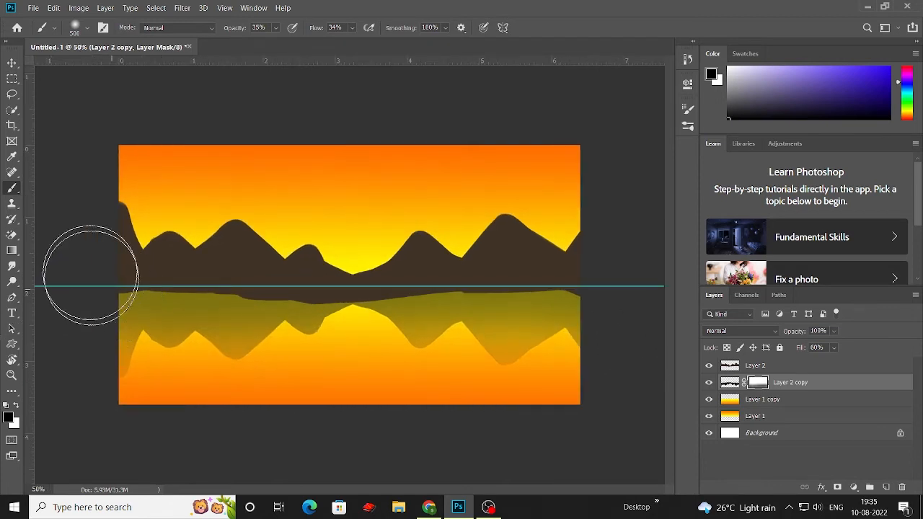
Darken the base of the mountains on Layer 2 along the horizon using the Burn tool with a smaller soft brush
{"action": "left_click", "coordinate": [12, 62]}
{"action": "left_click", "coordinate": [242, 274]}
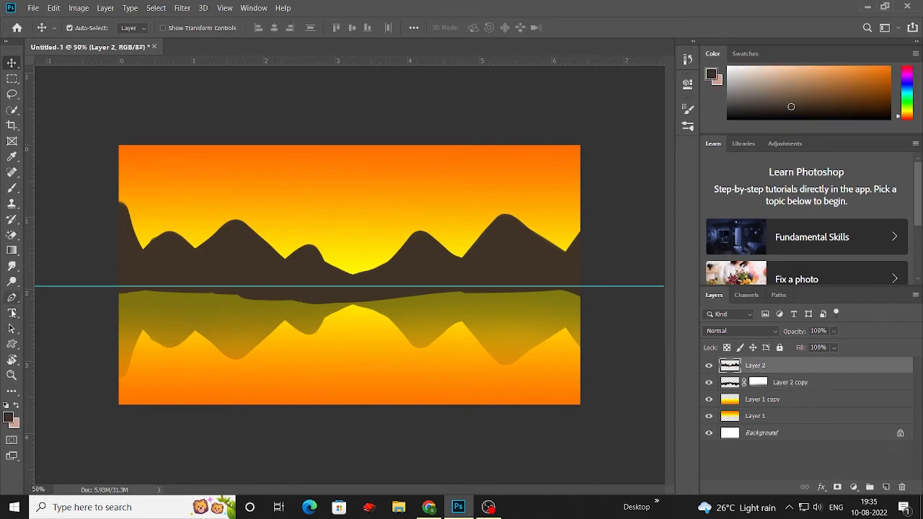
{"action": "left_click", "coordinate": [10, 283]}
{"action": "left_click", "coordinate": [44, 292]}
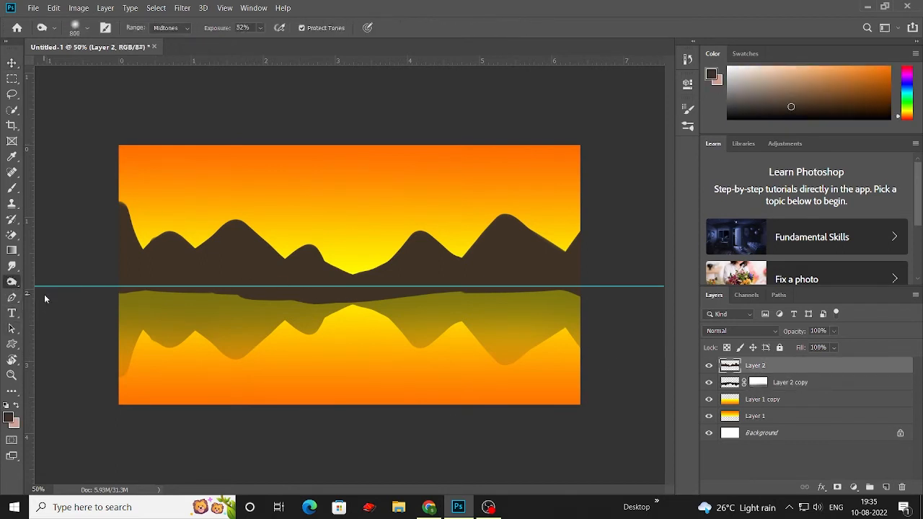
{"action": "key", "text": "bracketleft"}
{"action": "key", "text": "bracketleft"}
{"action": "key", "text": "bracketleft"}
{"action": "key", "text": "bracketleft"}
{"action": "key", "text": "bracketleft"}
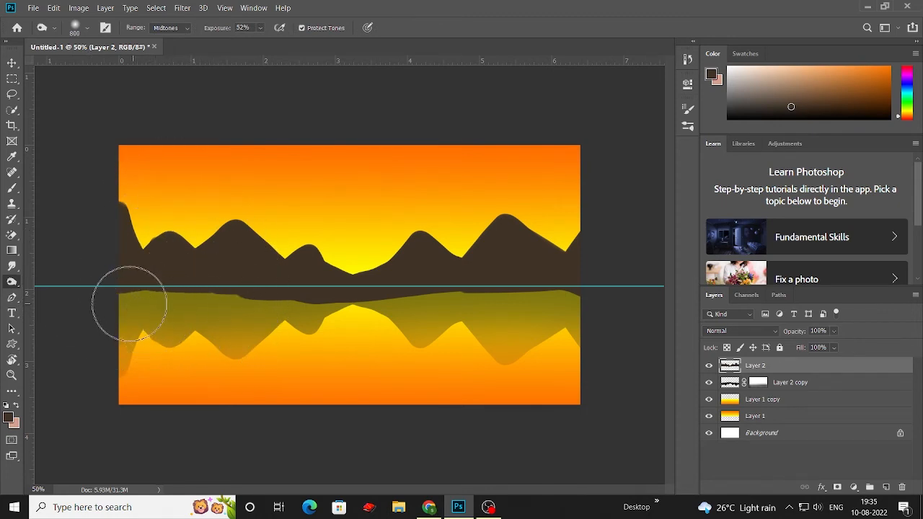
{"action": "mouse_move", "coordinate": [160, 305]}
{"action": "left_mouse_down"}
{"action": "mouse_move", "coordinate": [127, 298]}
{"action": "mouse_move", "coordinate": [297, 308]}
{"action": "mouse_move", "coordinate": [570, 297]}
{"action": "mouse_move", "coordinate": [287, 301]}
{"action": "mouse_move", "coordinate": [211, 310]}
{"action": "left_mouse_up"}
{"action": "key", "text": "bracketleft"}
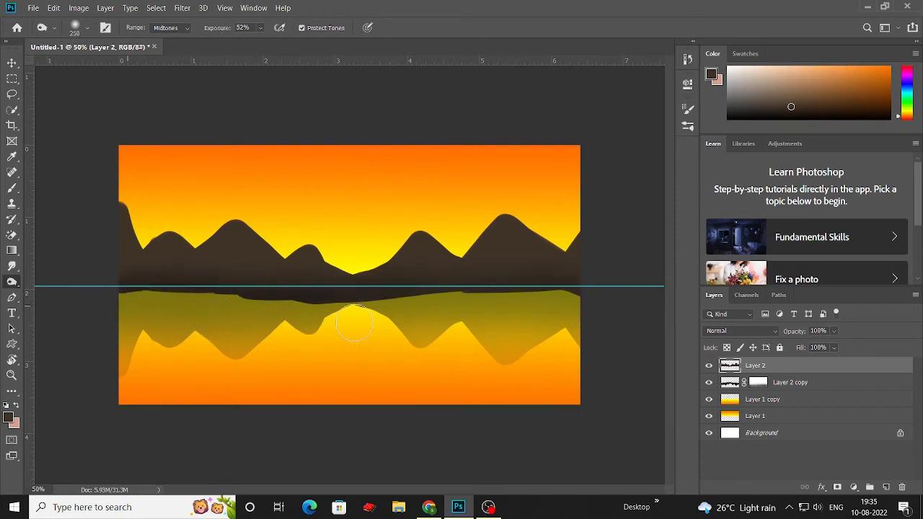
Burn the reflection on Layer 2 copy near the horizon with a 300 px brush and set the layer's fill to 72%
{"action": "left_click", "coordinate": [736, 386]}
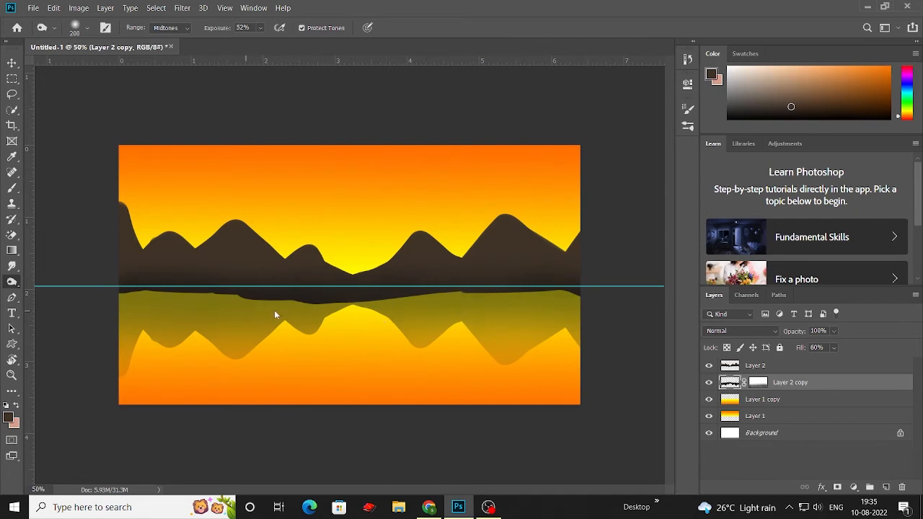
{"action": "key", "text": "bracketright"}
{"action": "key", "text": "bracketright"}
{"action": "left_click_drag", "start_coordinate": [840, 364], "coordinate": [849, 364]}
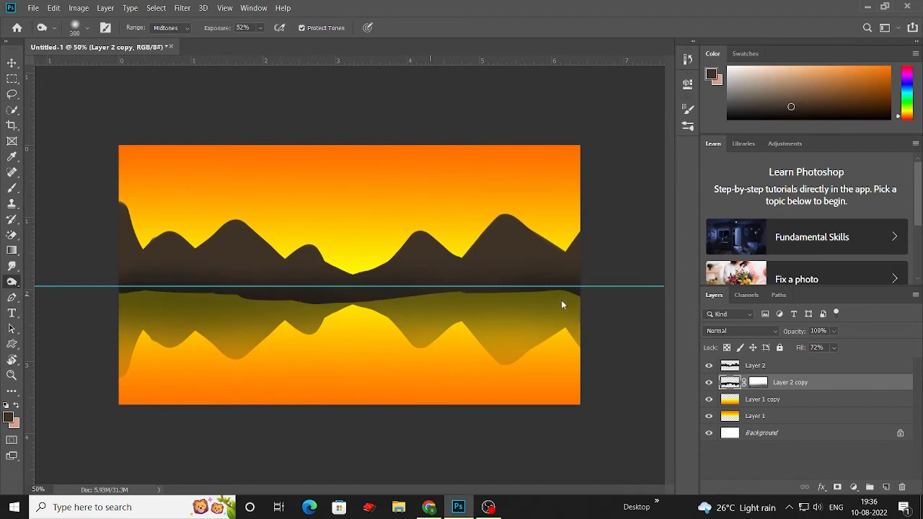
Add a new layer above Layer 2 copy and set the foreground color to red-orange ff3202
{"action": "left_click", "coordinate": [12, 63]}
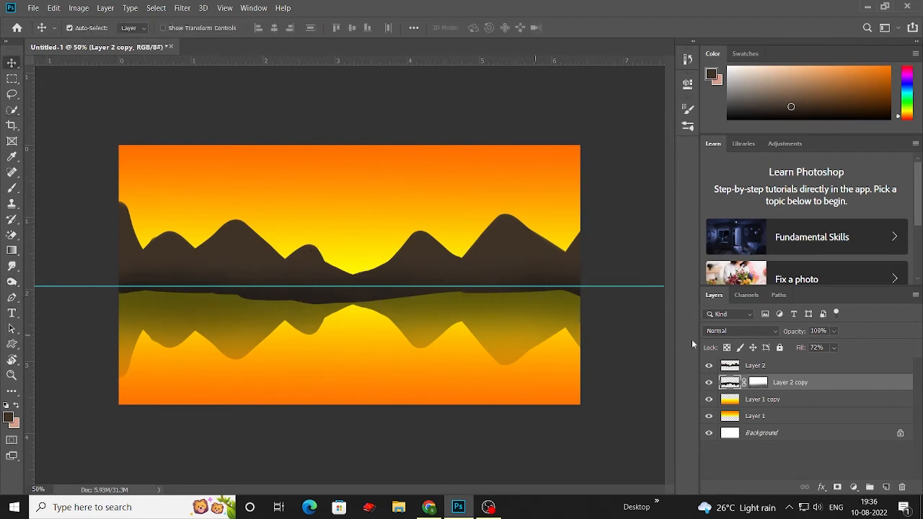
{"action": "left_click", "coordinate": [886, 487]}
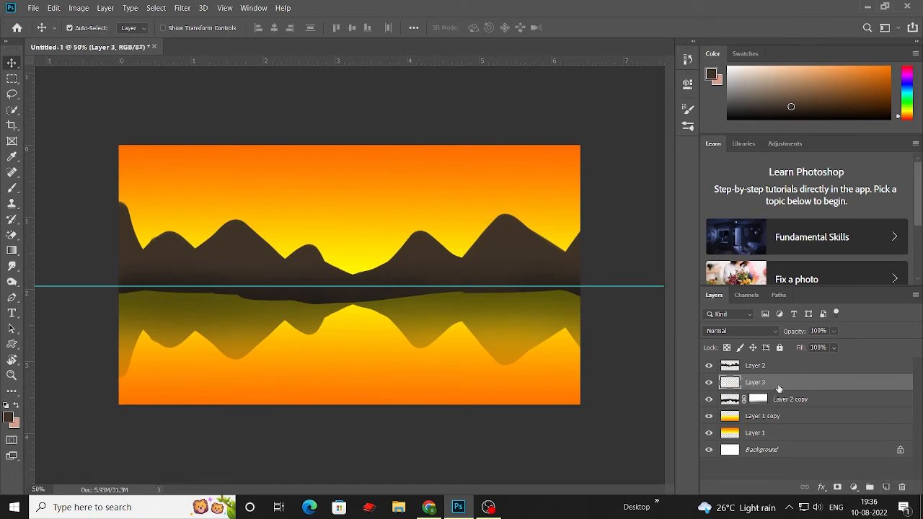
{"action": "key", "text": "i"}
{"action": "left_click", "coordinate": [10, 417]}
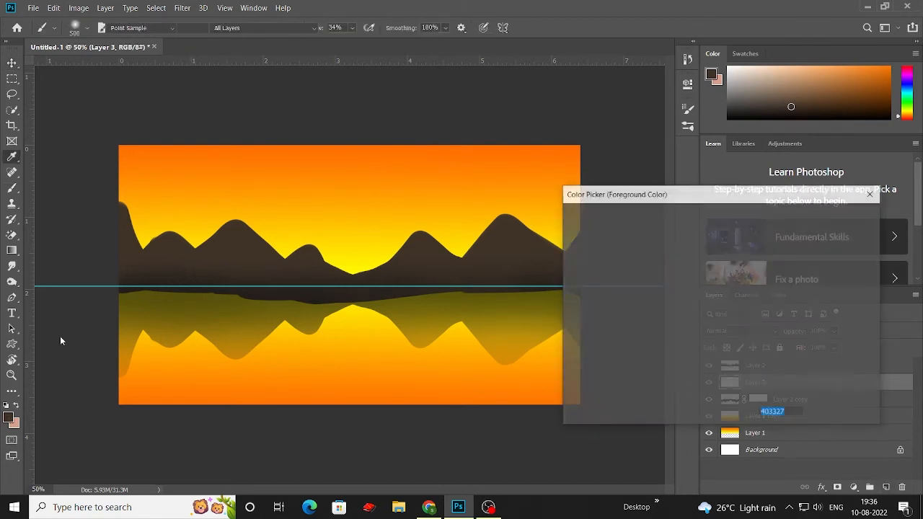
{"action": "left_click", "coordinate": [274, 150]}
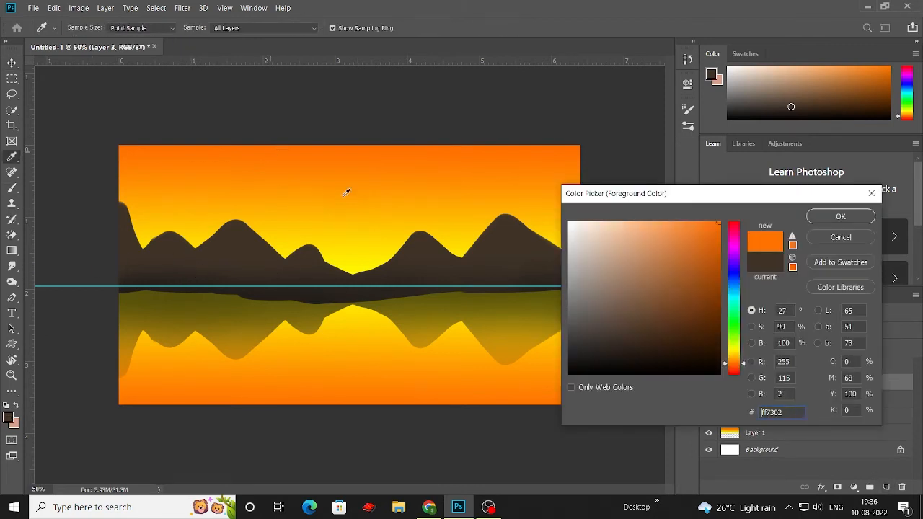
{"action": "left_click", "coordinate": [738, 371]}
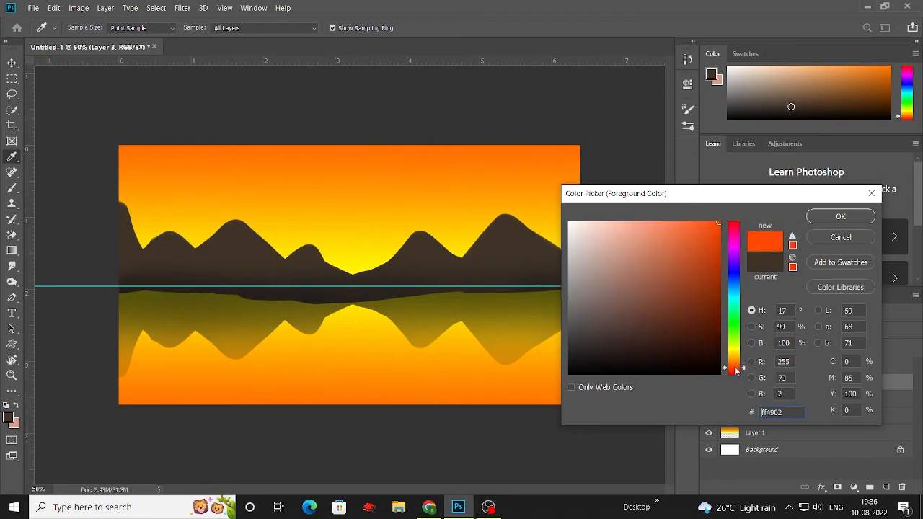
{"action": "left_click_drag", "start_coordinate": [735, 367], "coordinate": [738, 371]}
{"action": "left_click", "coordinate": [739, 223]}
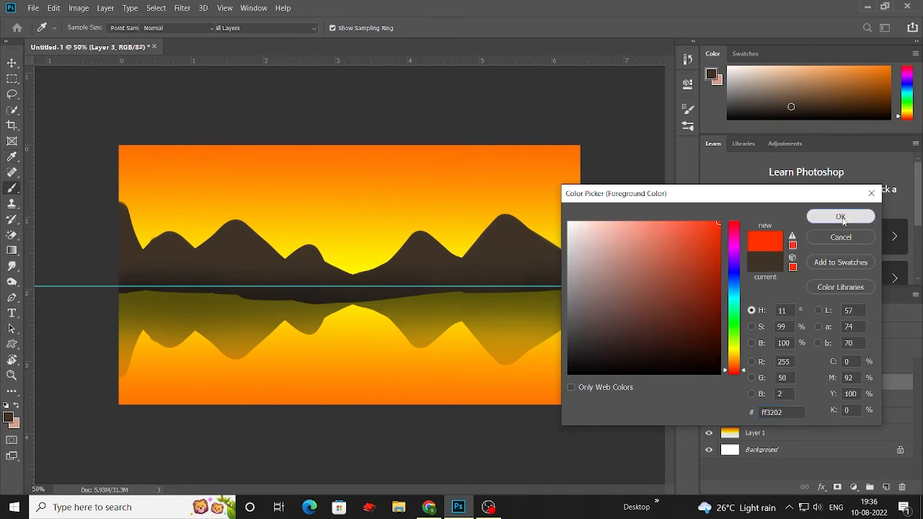
{"action": "left_click", "coordinate": [839, 216]}
Stamp a sun in the central valley on Layer 3 with a 400 px Hard Round brush at 86% opacity
{"action": "key", "text": "b"}
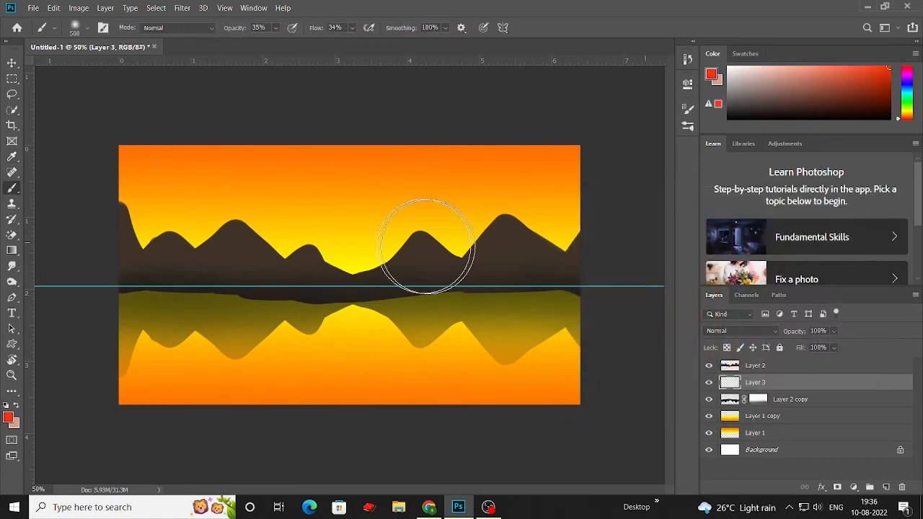
{"action": "left_click", "coordinate": [85, 28]}
{"action": "left_click", "coordinate": [62, 115]}
{"action": "left_click", "coordinate": [342, 104]}
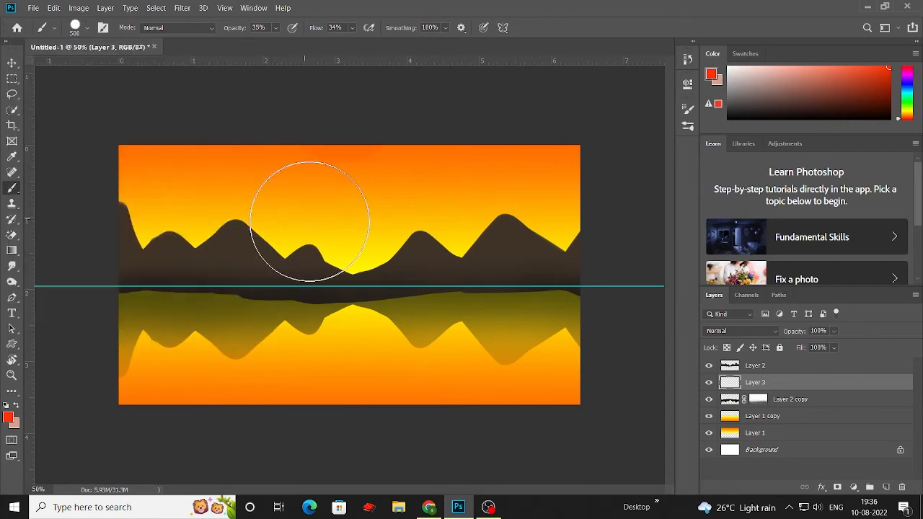
{"action": "key", "text": "bracketleft"}
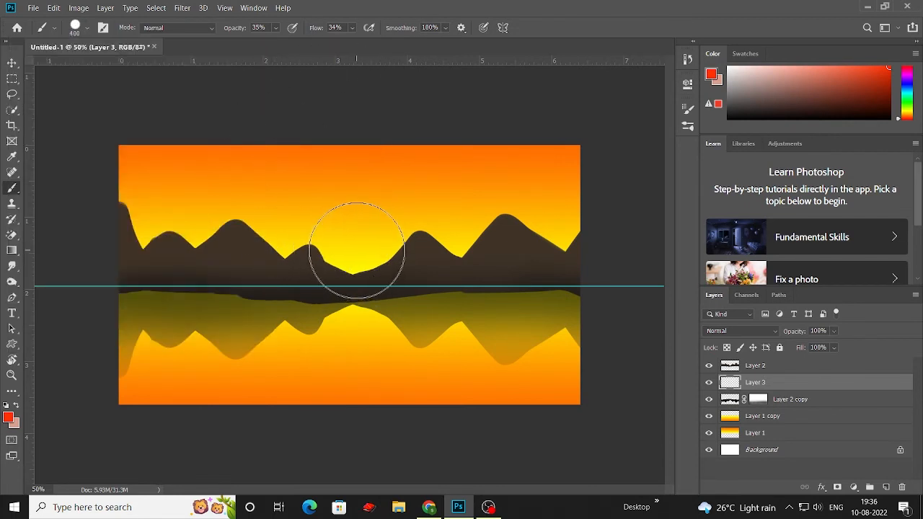
{"action": "left_click", "coordinate": [356, 250]}
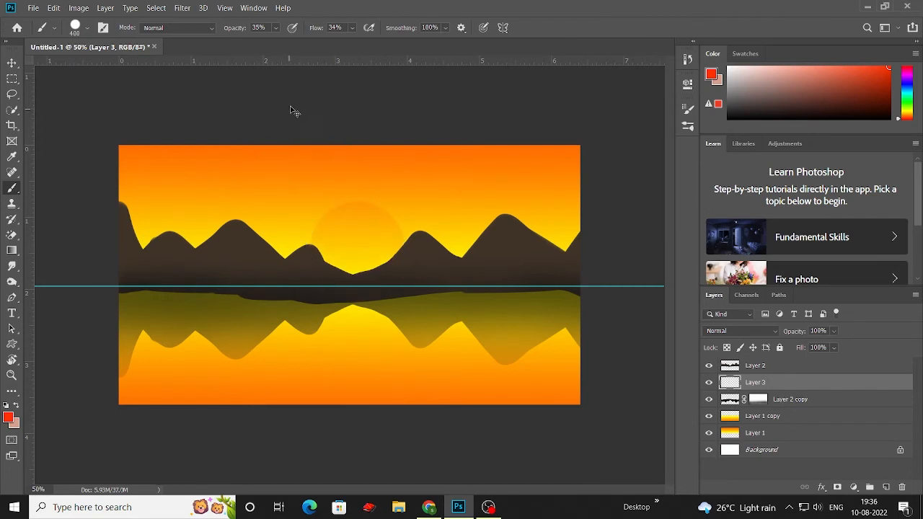
{"action": "key", "text": "ctrl+z"}
{"action": "left_click", "coordinate": [276, 28]}
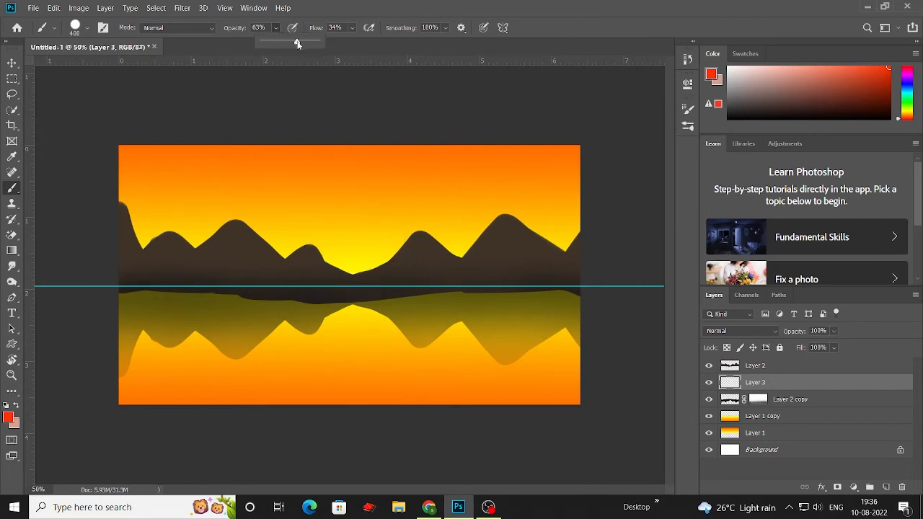
{"action": "left_click", "coordinate": [350, 239]}
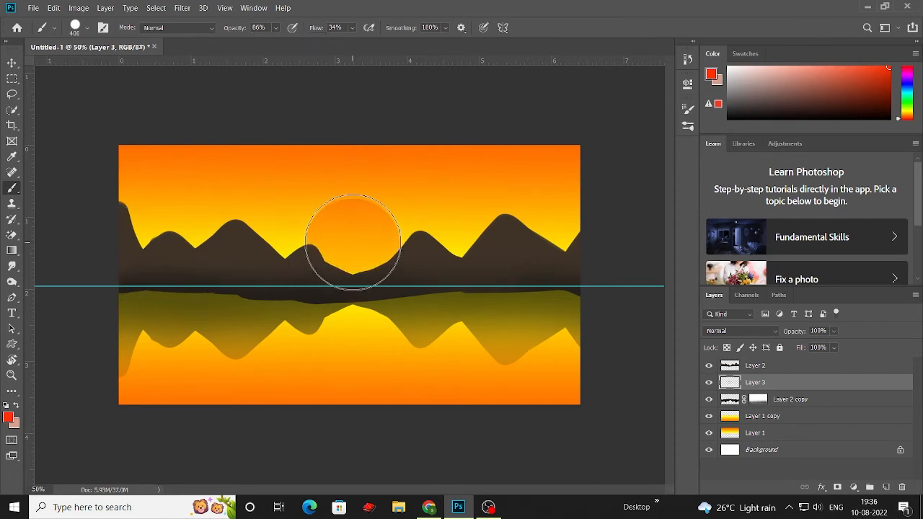
{"action": "left_click", "coordinate": [353, 246]}
{"action": "left_click", "coordinate": [353, 247]}
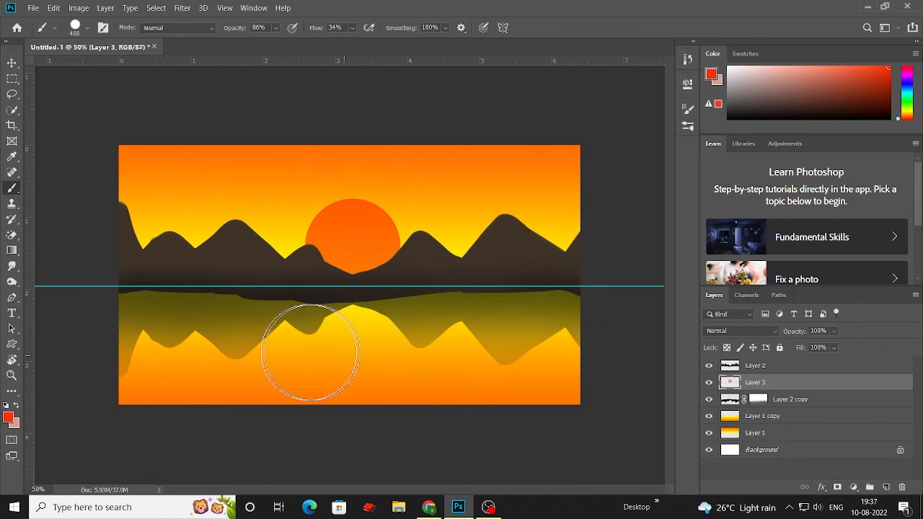
Switch to a soft round brush and set the foreground color to ff4902
{"action": "left_click", "coordinate": [76, 28]}
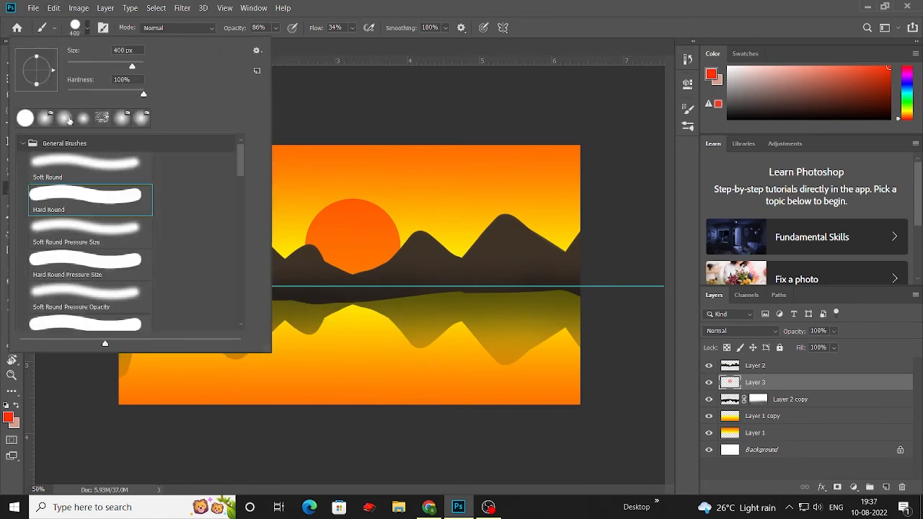
{"action": "left_click", "coordinate": [68, 119]}
{"action": "left_click", "coordinate": [359, 100]}
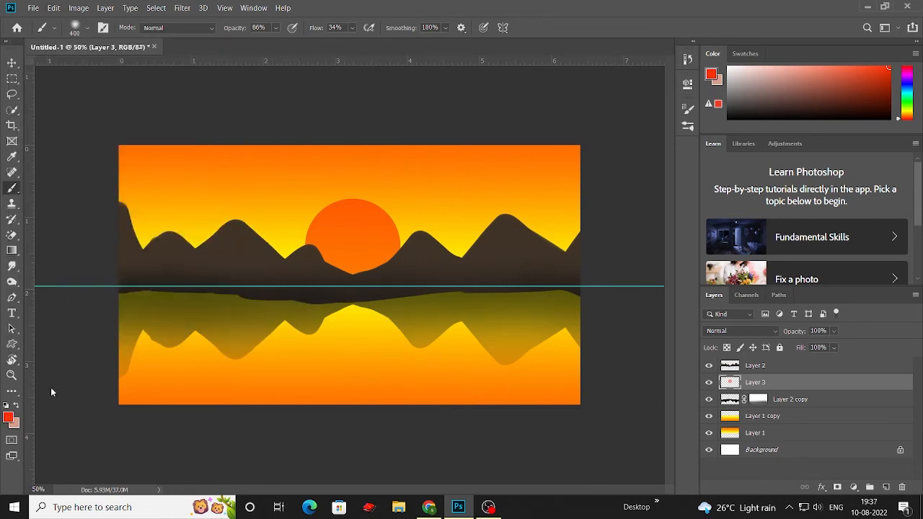
{"action": "left_click", "coordinate": [8, 417]}
{"action": "left_click", "coordinate": [367, 216]}
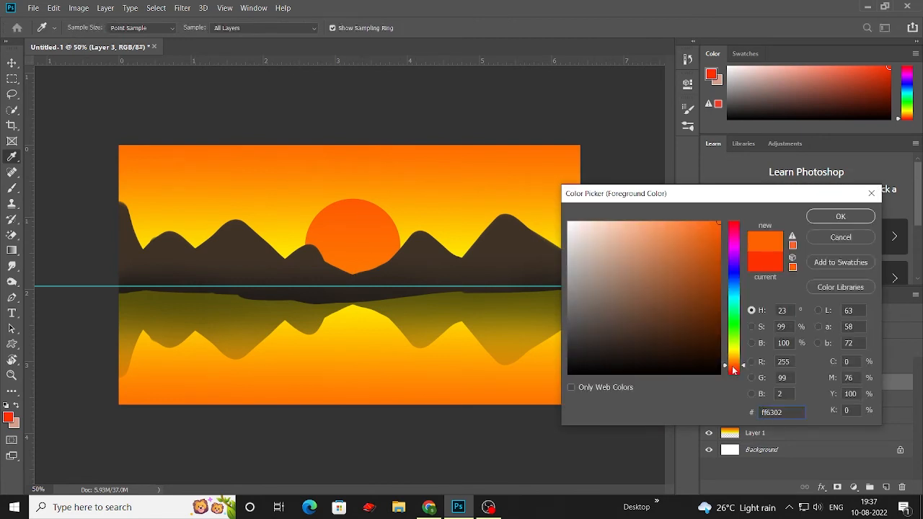
{"action": "left_click_drag", "start_coordinate": [735, 369], "coordinate": [734, 370]}
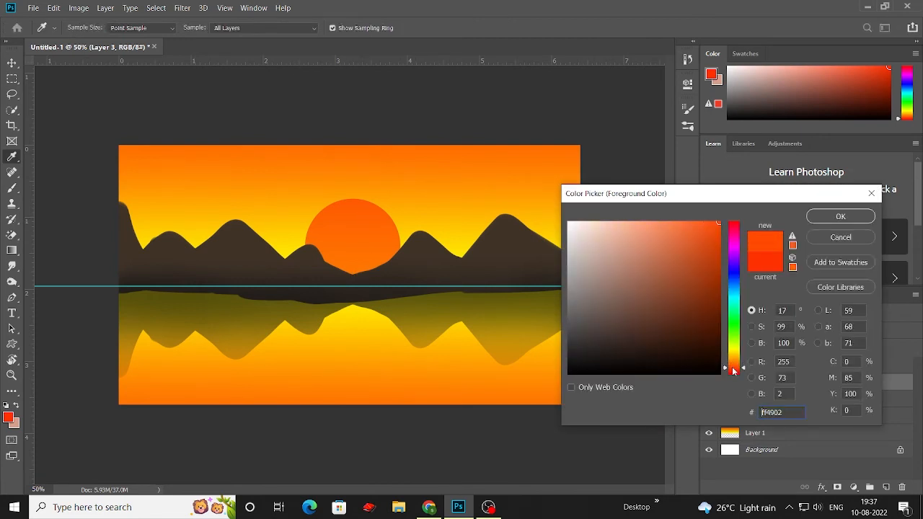
{"action": "left_click", "coordinate": [842, 217]}
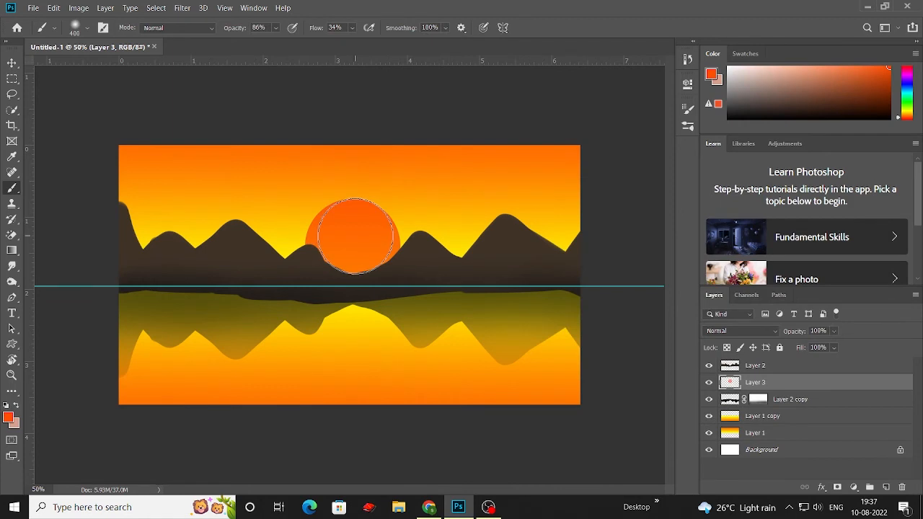
Paint a soft orange-red glow over and around the sun on Layer 3 with the brush at 500 px
{"action": "key", "text": "bracketright"}
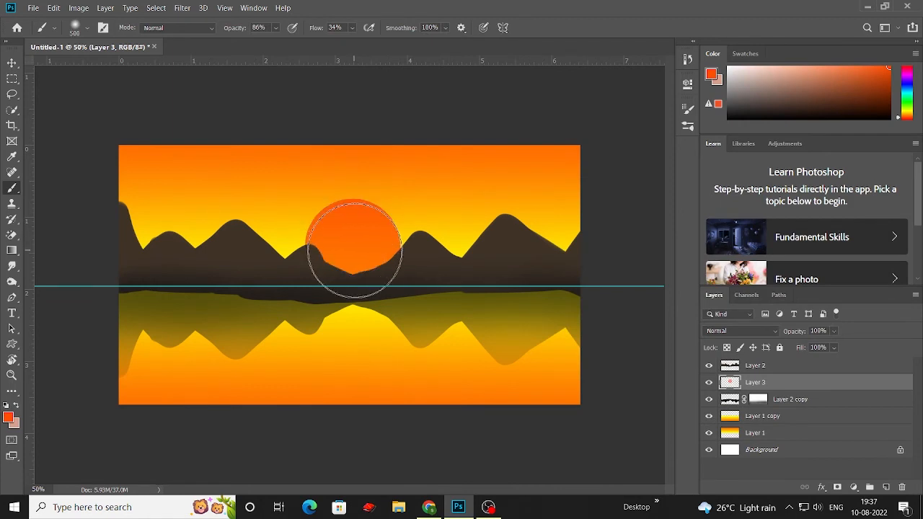
{"action": "left_click", "coordinate": [352, 249]}
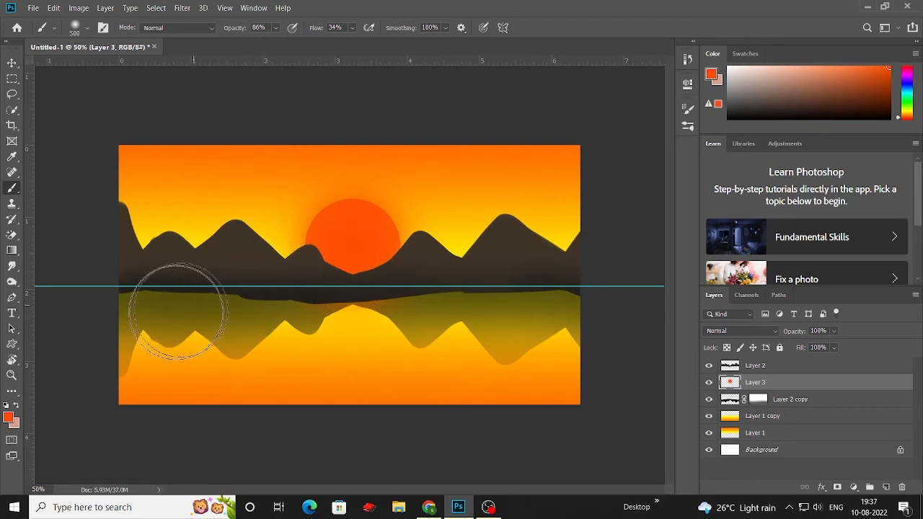
{"action": "key", "text": "bracketleft"}
{"action": "key", "text": "bracketleft"}
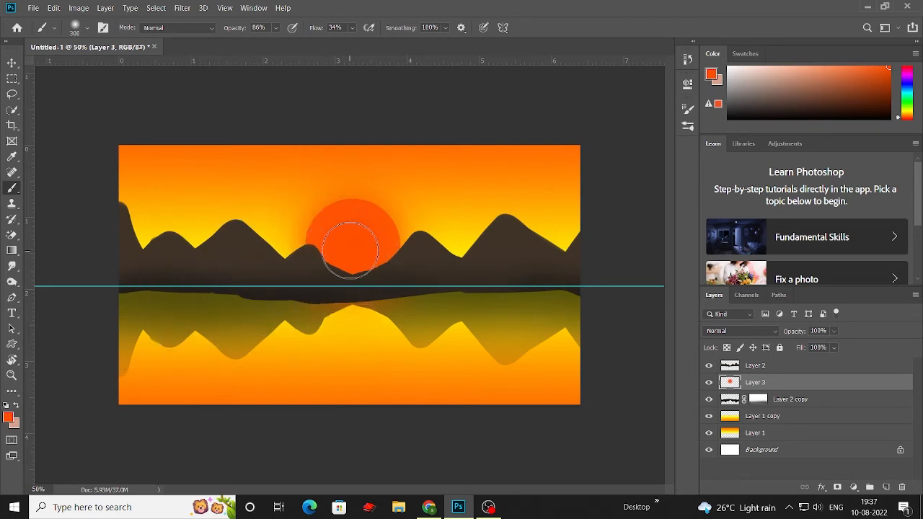
Enlarge the soft brush to 700 px and create a new layer directly beneath Layer 3
{"action": "key", "text": "bracketright"}
{"action": "key", "text": "bracketright"}
{"action": "left_click", "coordinate": [886, 488], "text": "ctrl"}
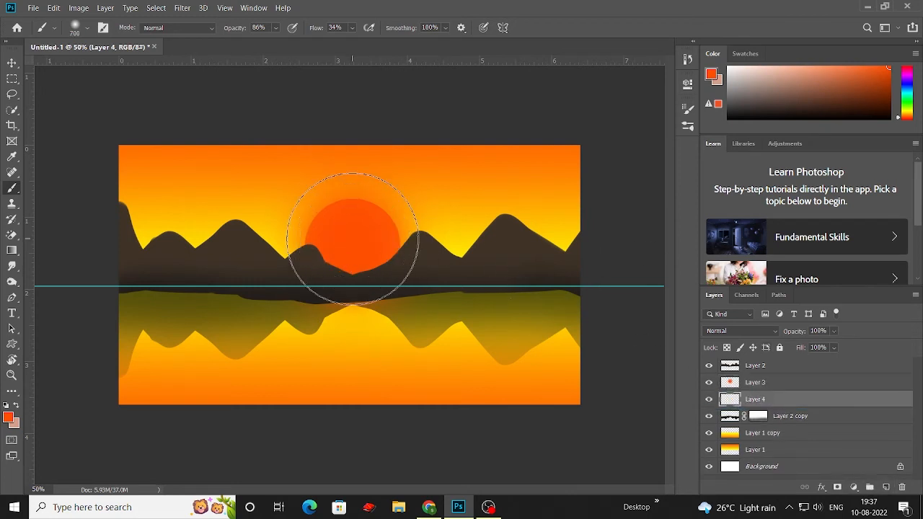
Paint a soft 700 px orange-red glow around the sun on Layer 4 and merge that layer with Layer 3
{"action": "key", "text": "bracketright"}
{"action": "key", "text": "bracketright"}
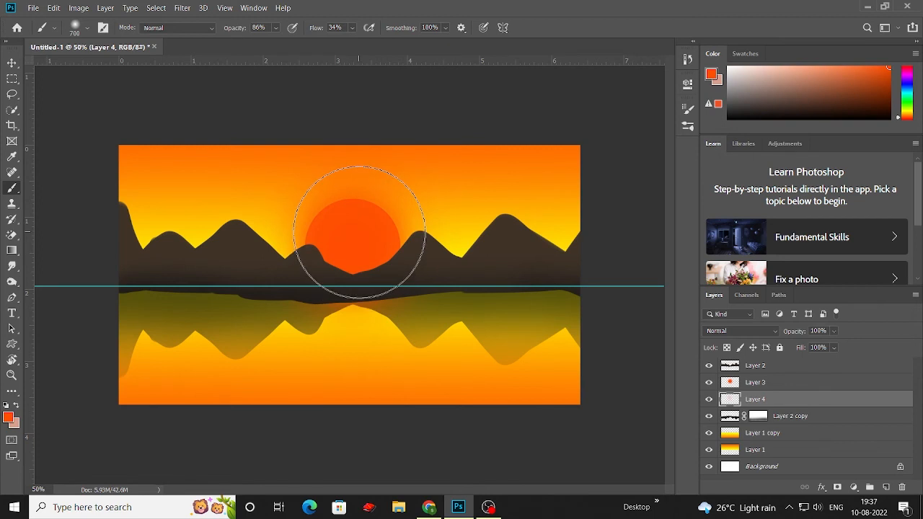
{"action": "left_click", "coordinate": [351, 227]}
{"action": "left_click", "coordinate": [12, 63]}
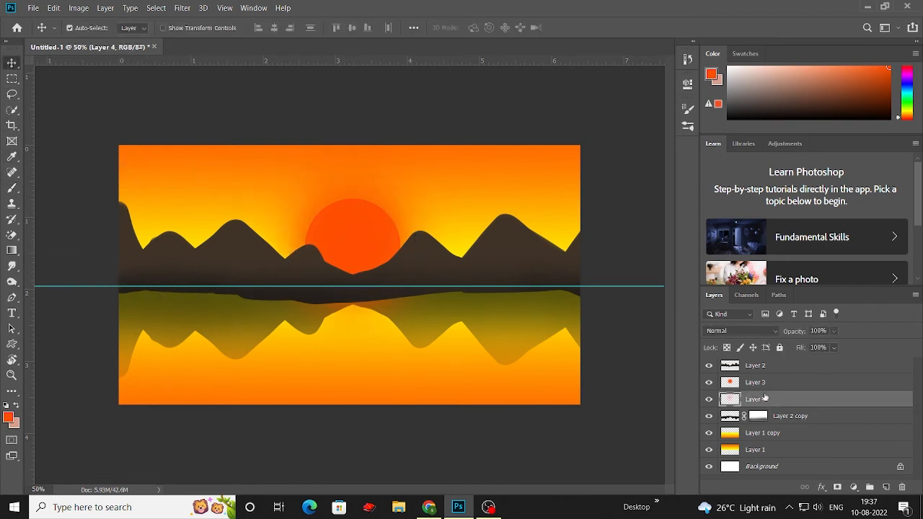
{"action": "left_click", "coordinate": [766, 384], "text": "ctrl"}
{"action": "key", "text": "ctrl+e"}
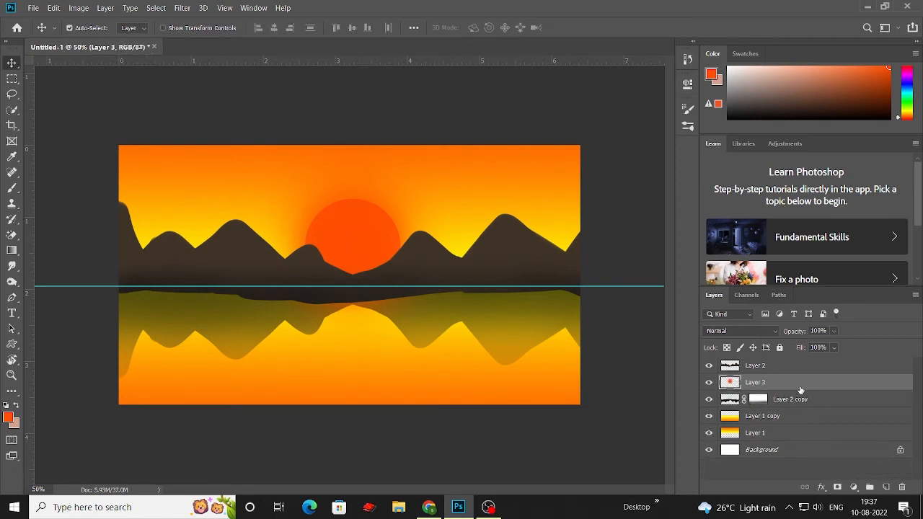
Duplicate the merged sun layer and move the copy straight down below the horizon as the sun's reflection
{"action": "key", "text": "ctrl+j"}
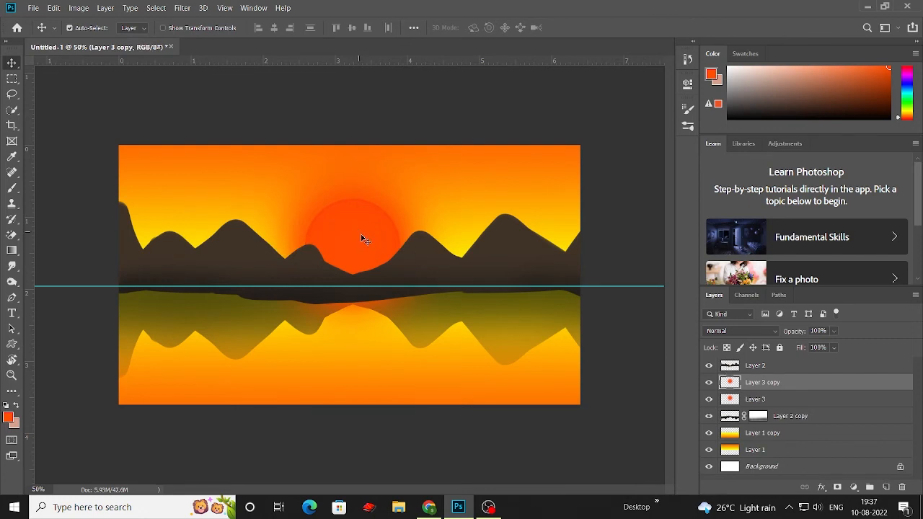
{"action": "left_click_drag", "start_coordinate": [365, 238], "coordinate": [363, 301]}
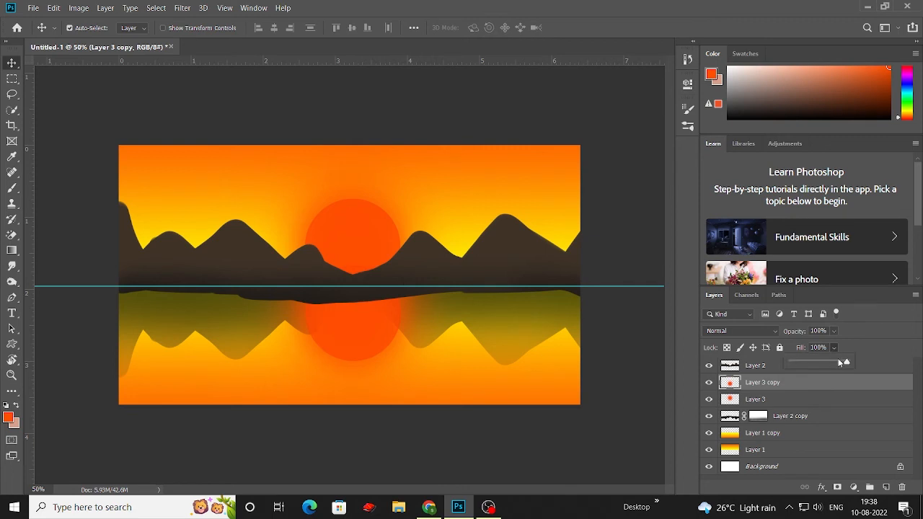
Lower the reflected sun layer's opacity to 54% and place it directly beneath Layer 2 copy
{"action": "left_click", "coordinate": [833, 331]}
{"action": "left_click_drag", "start_coordinate": [826, 348], "coordinate": [818, 348]}
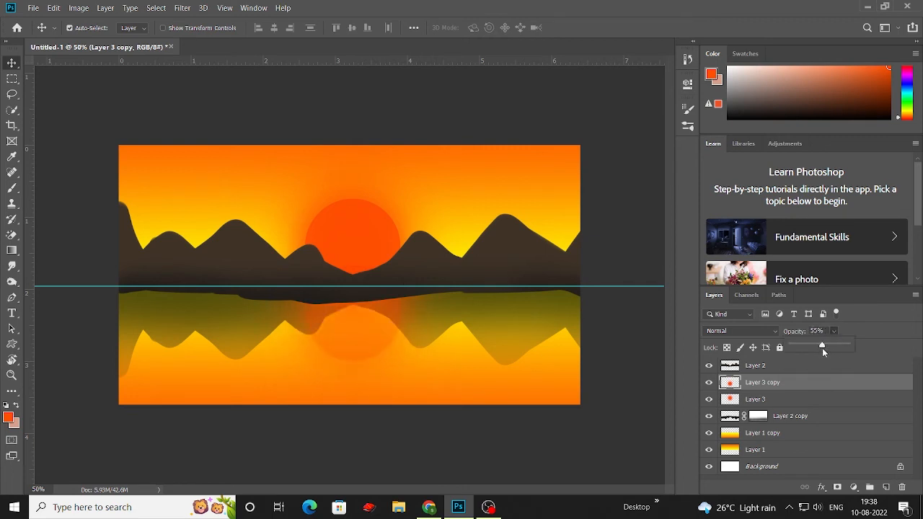
{"action": "left_click_drag", "start_coordinate": [822, 348], "coordinate": [821, 347]}
{"action": "left_click_drag", "start_coordinate": [786, 379], "coordinate": [774, 417]}
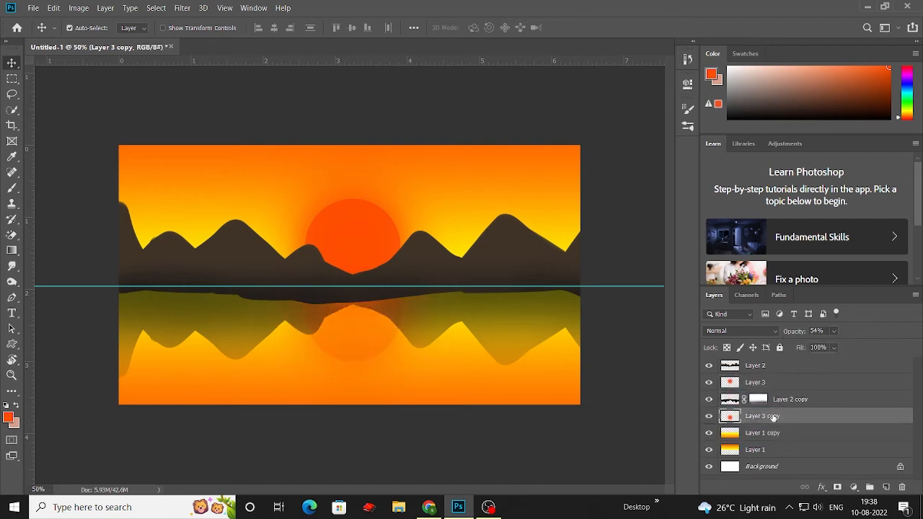
{"action": "left_click", "coordinate": [541, 330]}
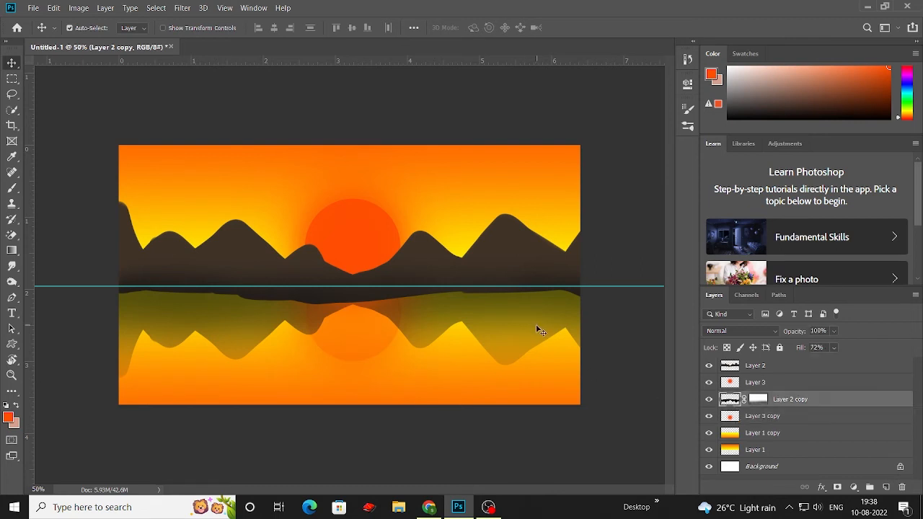
Add a layer mask to Layer 3 copy and paint black with a soft 150 px brush where its glow meets the shoreline
{"action": "left_click", "coordinate": [765, 423]}
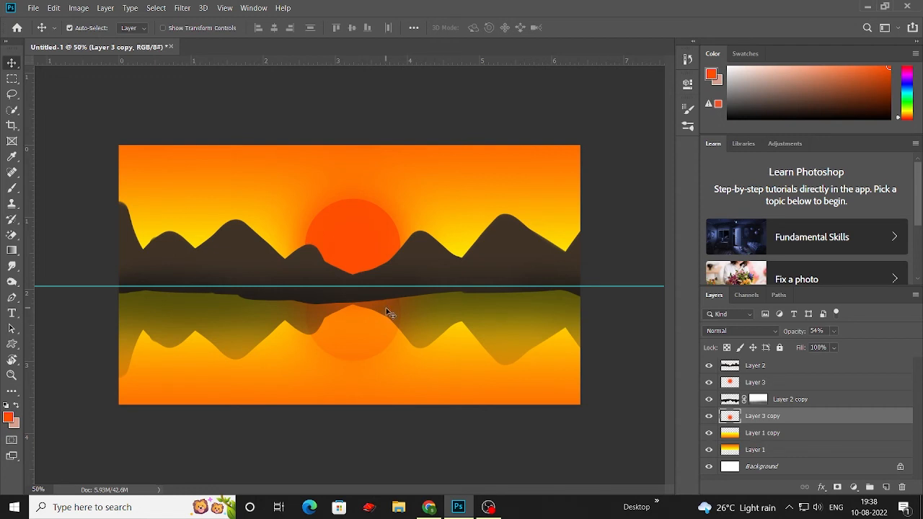
{"action": "left_click", "coordinate": [837, 488]}
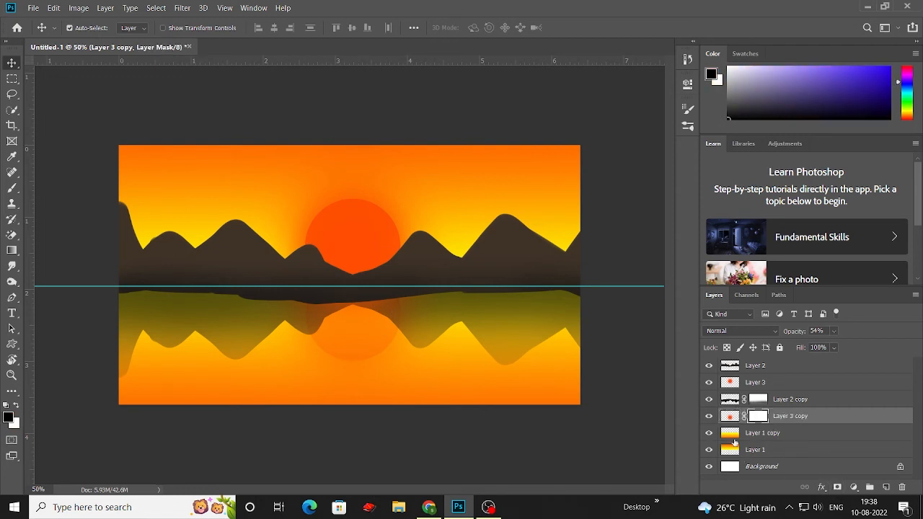
{"action": "key", "text": "b"}
{"action": "key", "text": "bracketleft"}
{"action": "key", "text": "bracketleft"}
{"action": "key", "text": "bracketleft"}
{"action": "key", "text": "bracketleft"}
{"action": "key", "text": "bracketleft"}
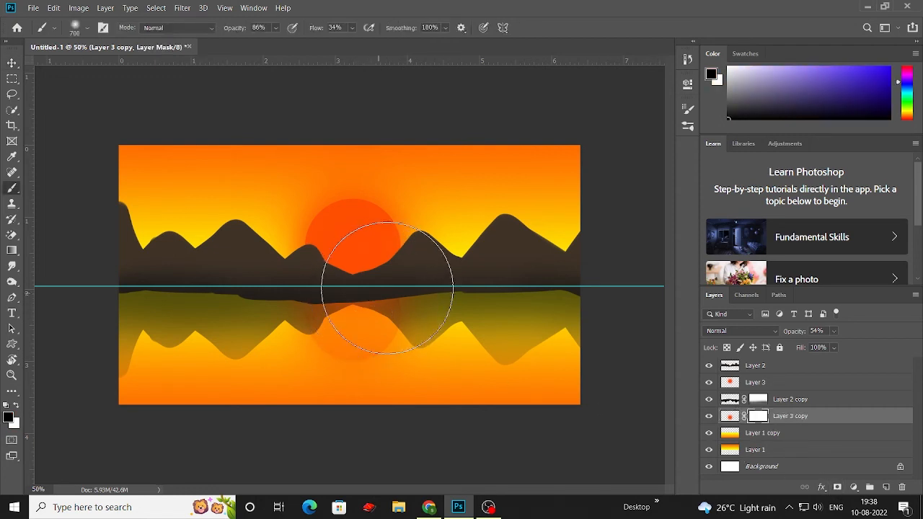
{"action": "key", "text": "bracketleft"}
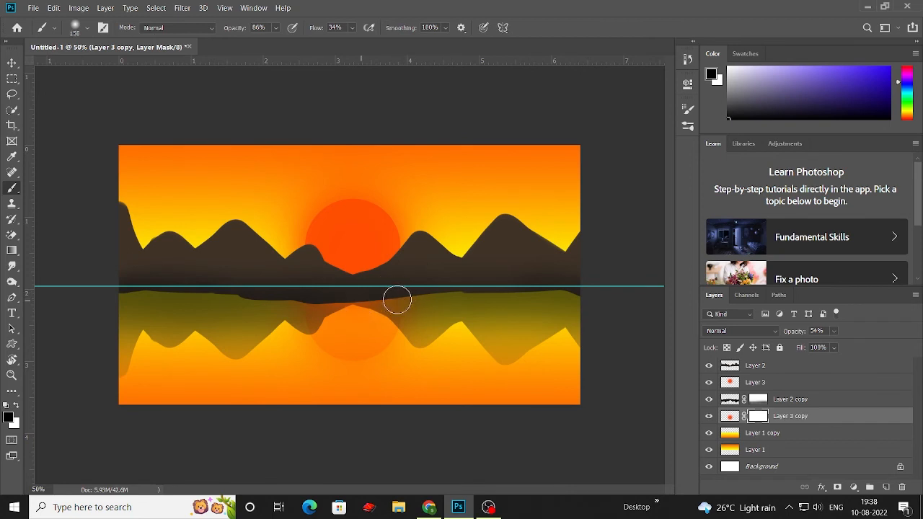
{"action": "key", "text": "ctrl+plus"}
{"action": "key", "text": "ctrl+plus"}
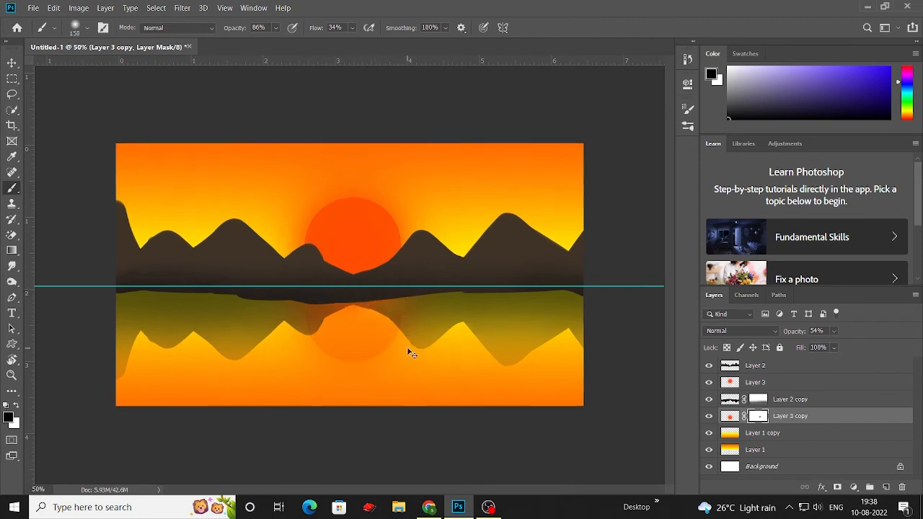
{"action": "left_click_drag", "start_coordinate": [431, 336], "coordinate": [417, 305]}
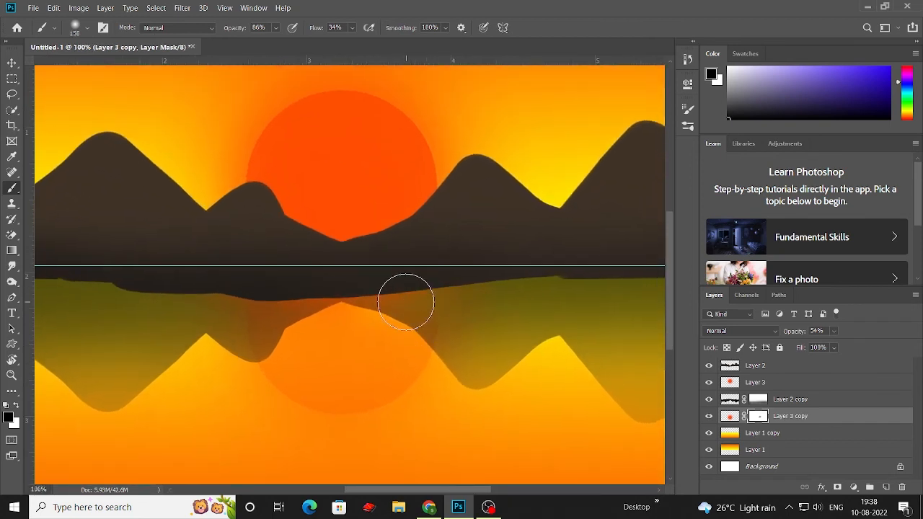
Mask out more of the reflected glow along the central shoreline with the soft black brush at 90 to 100 px
{"action": "key", "text": "bracketleft"}
{"action": "key", "text": "bracketleft"}
{"action": "key", "text": "bracketleft"}
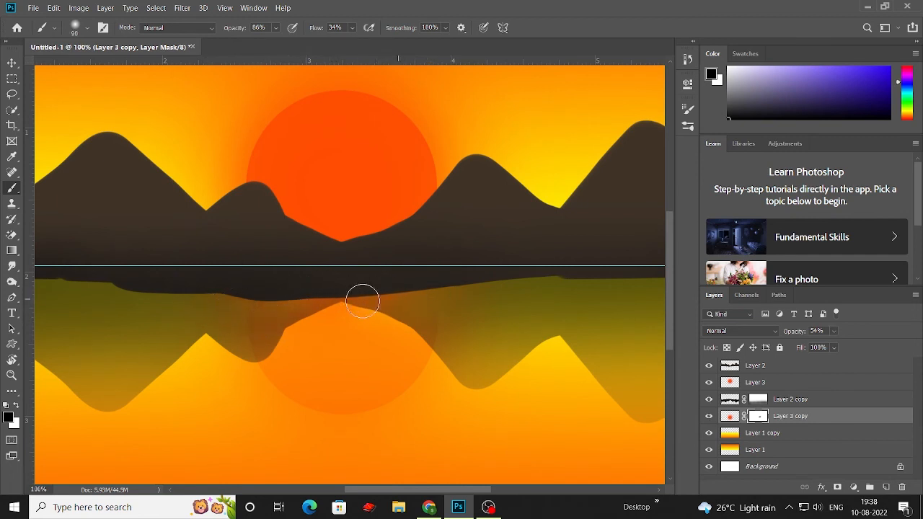
{"action": "key", "text": "bracketright"}
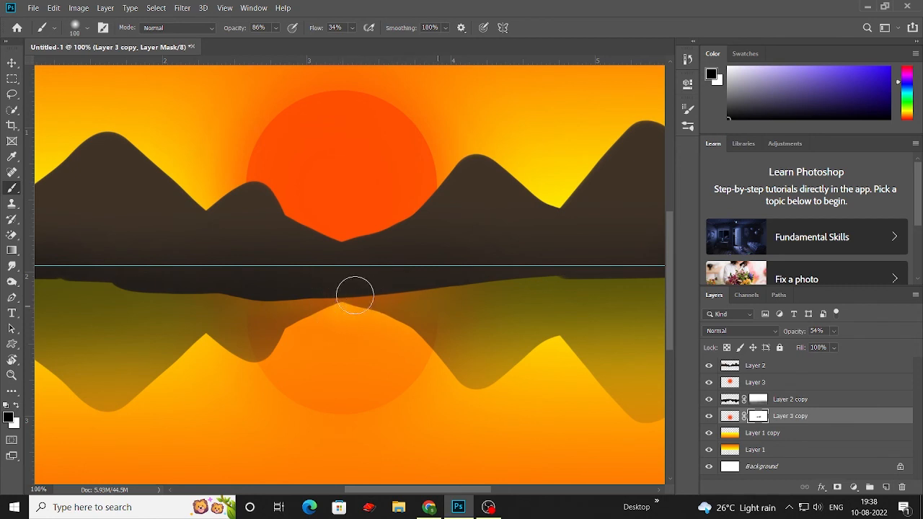